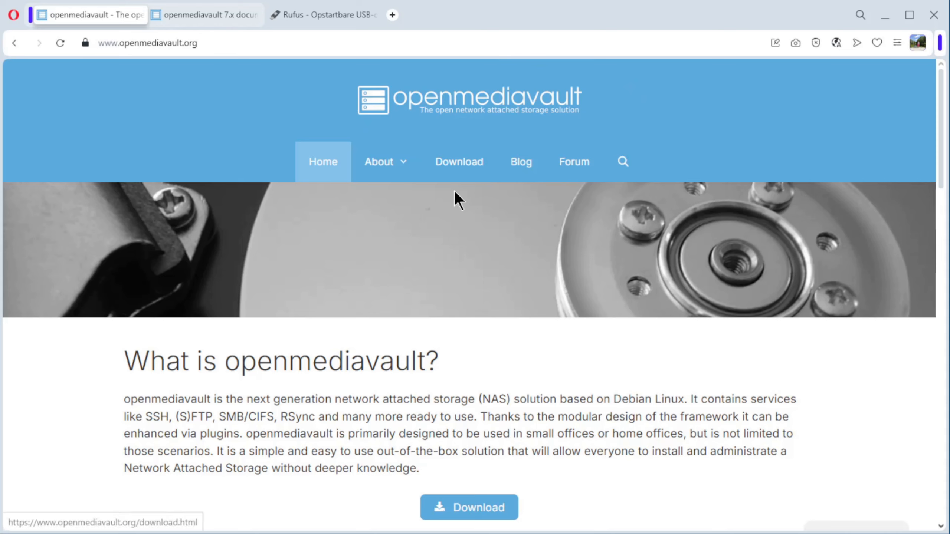
# Open the openmediavault 7.x documentation and check the available documentation versions, keeping stable selected
pyautogui.click(198, 17)
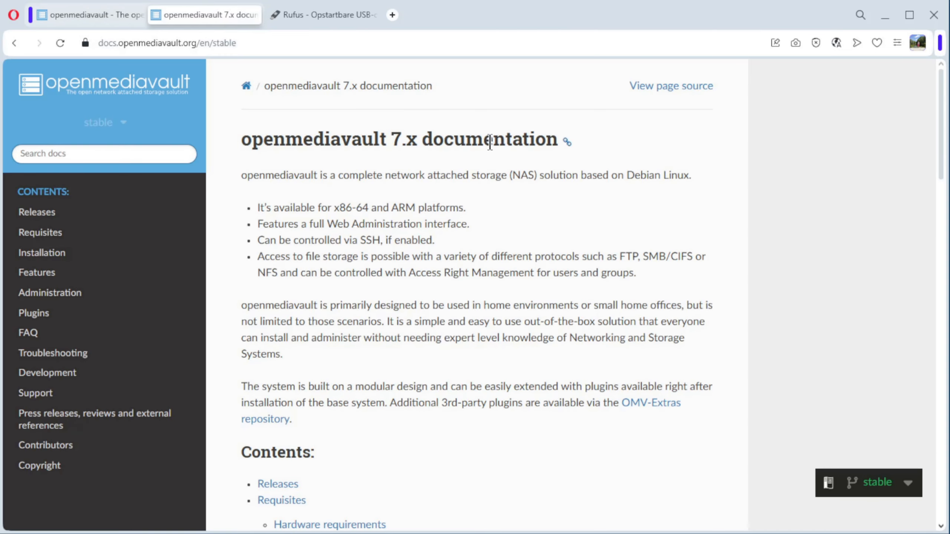
pyautogui.click(126, 124)
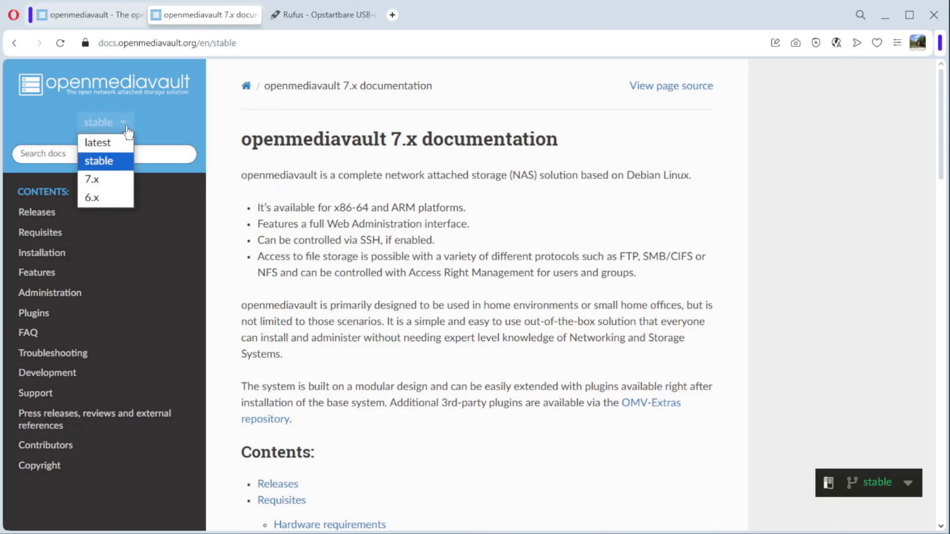
pyautogui.click(105, 165)
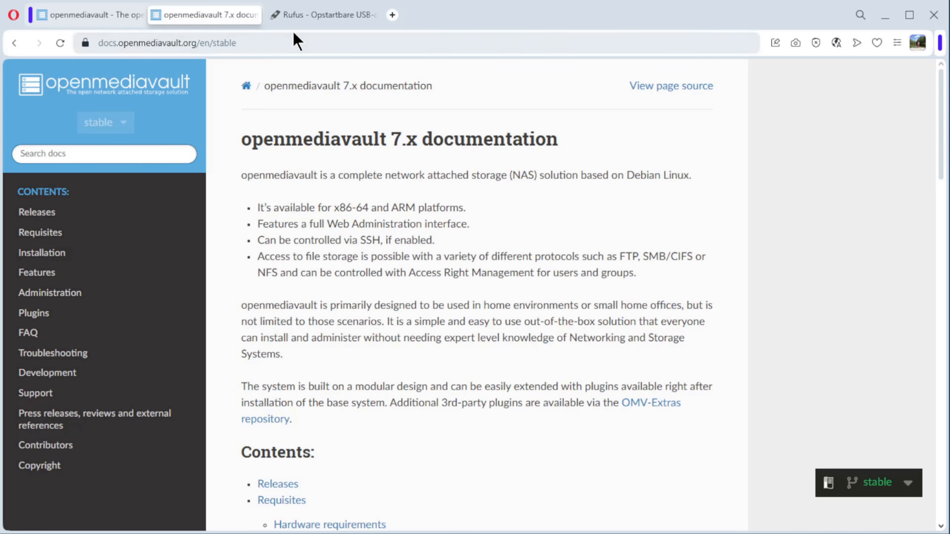
# Download the latest stable openmediavault ISO image from the openmediavault website's download page
pyautogui.click(108, 25)
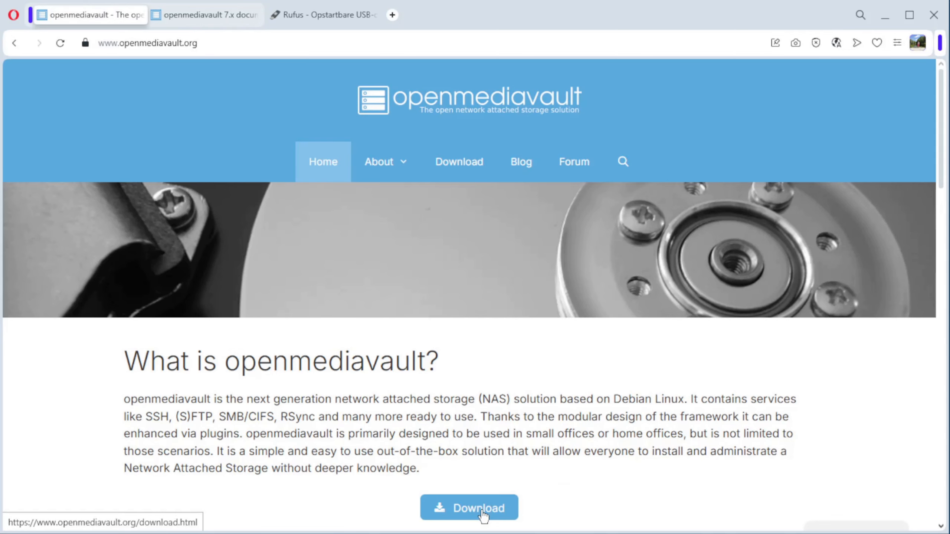
pyautogui.scroll(-12, 536, 319)
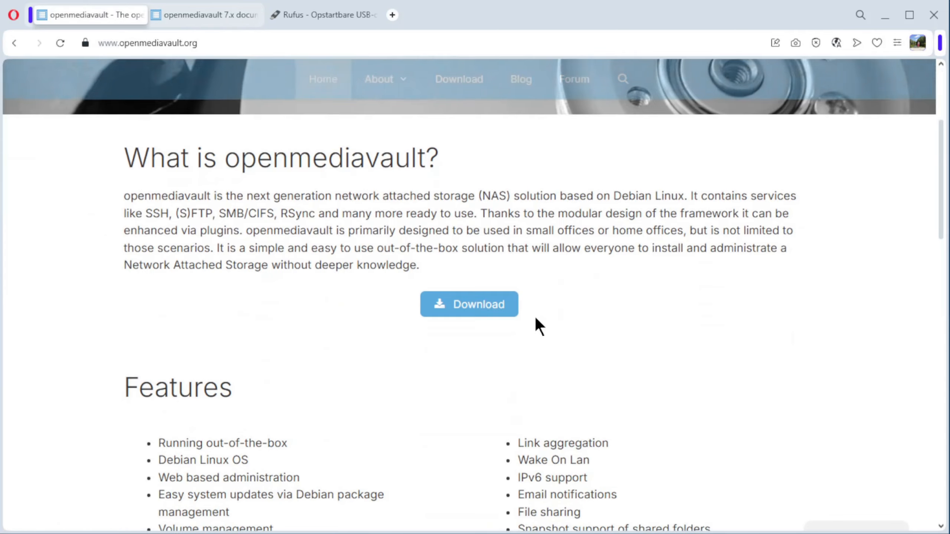
pyautogui.scroll(10, 536, 324)
pyautogui.click(481, 252)
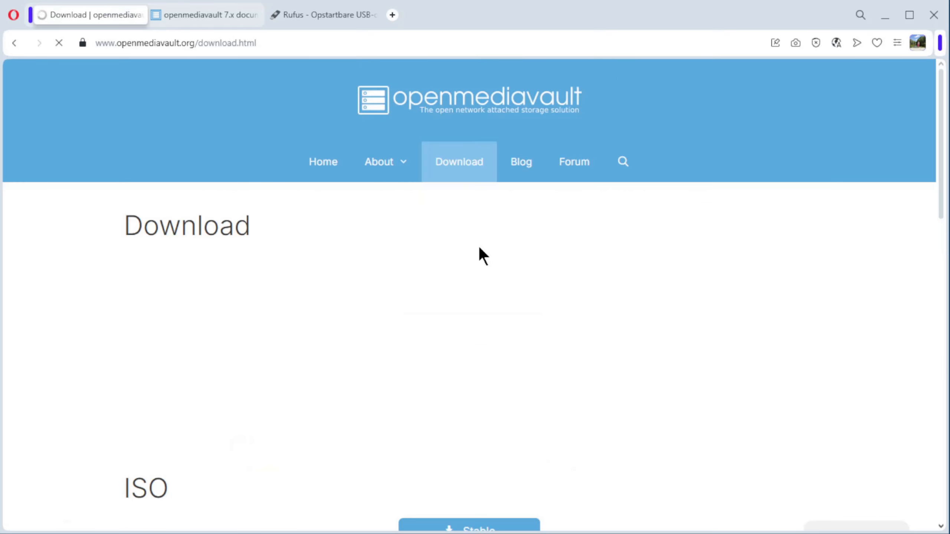
pyautogui.scroll(-3, 480, 248)
pyautogui.scroll(-3, 482, 254)
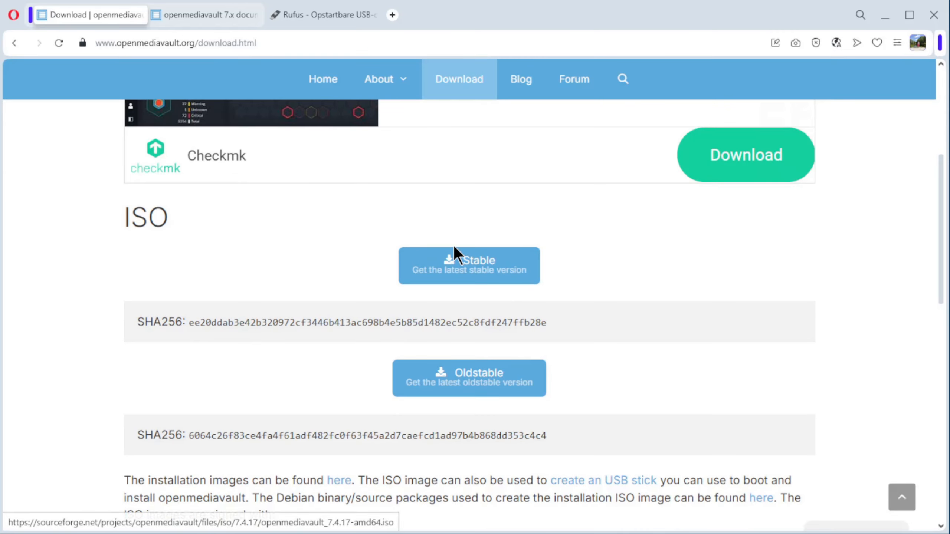
pyautogui.click(492, 269)
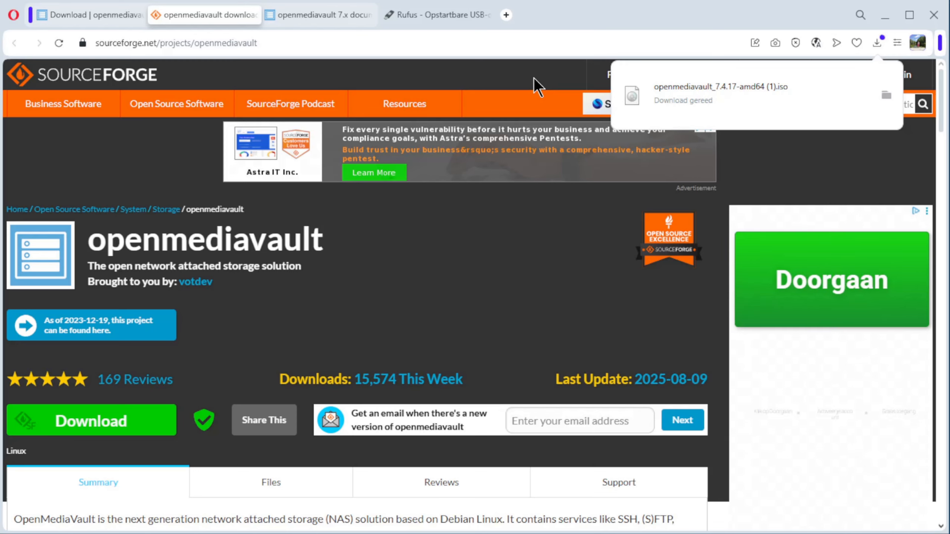
# Look through the Rufus website for information on creating bootable USB drives
pyautogui.click(442, 15)
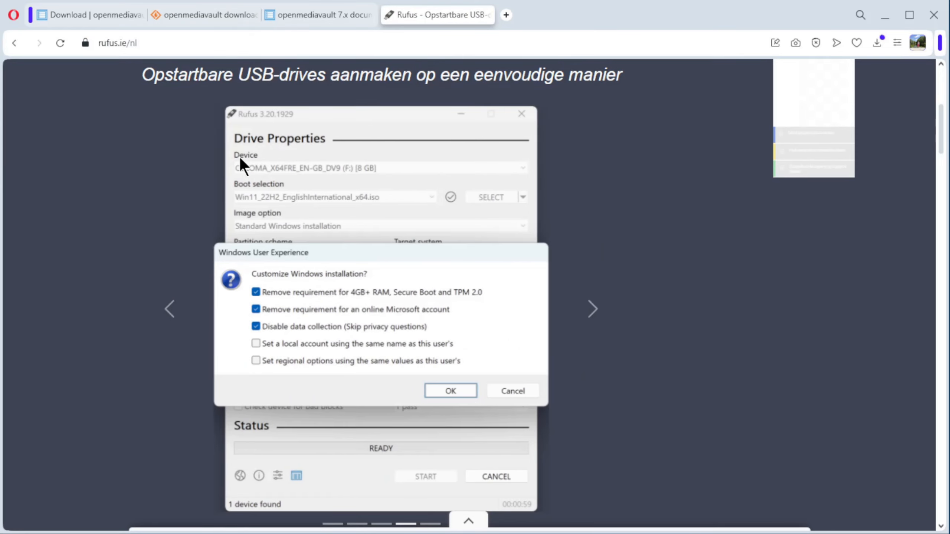
pyautogui.scroll(-8, 398, 284)
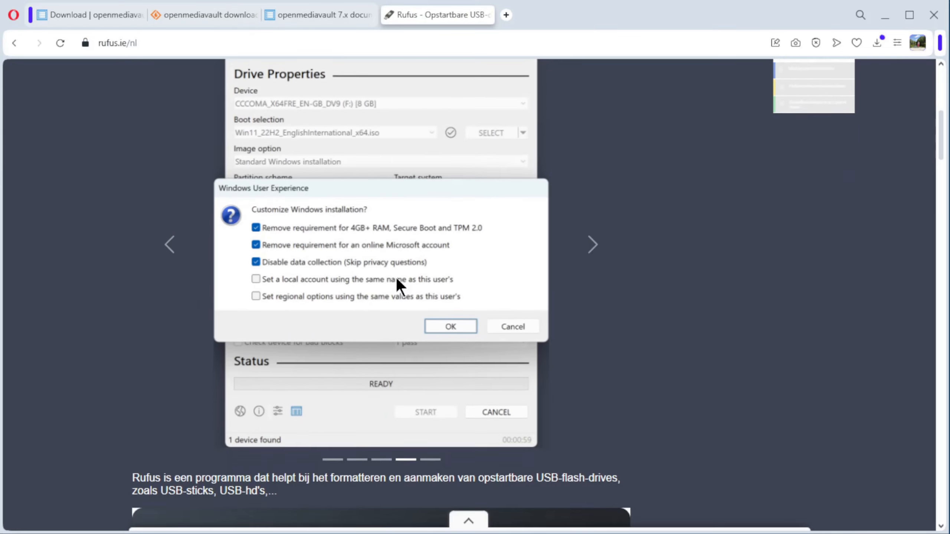
pyautogui.scroll(-10, 396, 278)
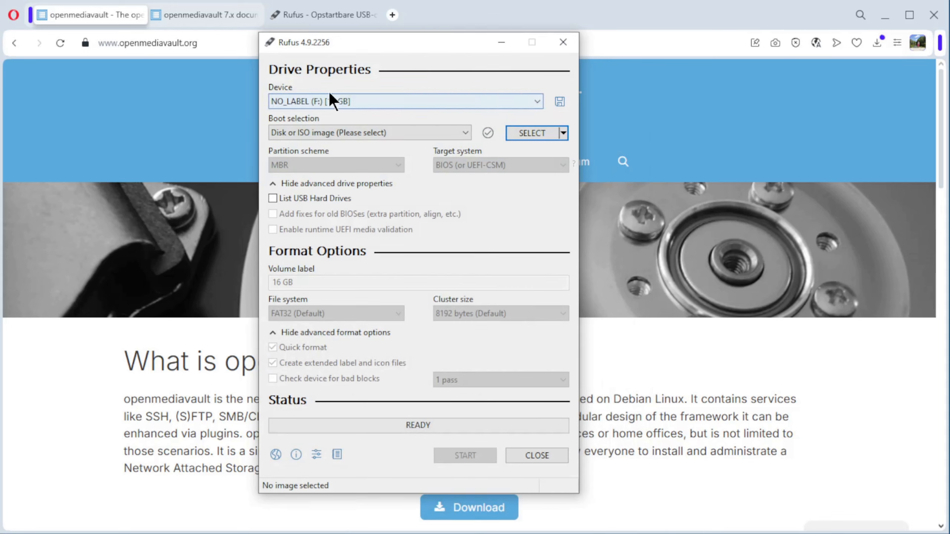
# In Rufus, choose openmediavault_7.4.17-amd64 (1).iso from the Downloads folder as the boot image
pyautogui.click(532, 134)
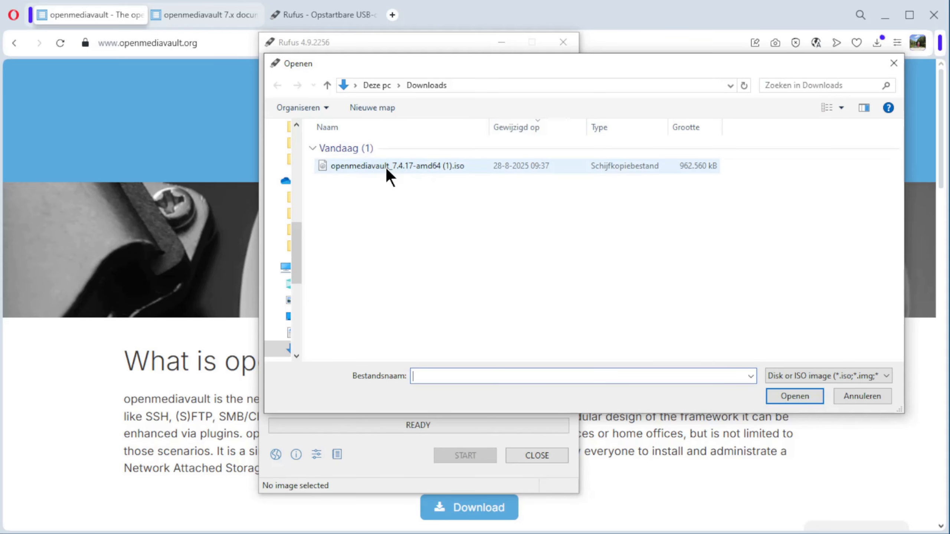
pyautogui.click(407, 166)
pyautogui.click(792, 397)
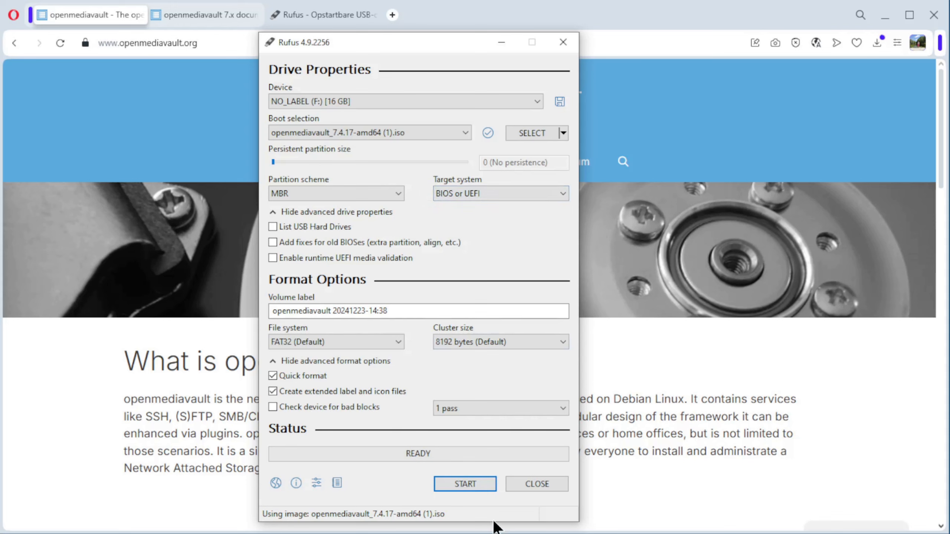
# Start writing the image to the USB drive in ISO Image mode, allowing the matching Grub file download and the erasure of the drive
pyautogui.click(480, 480)
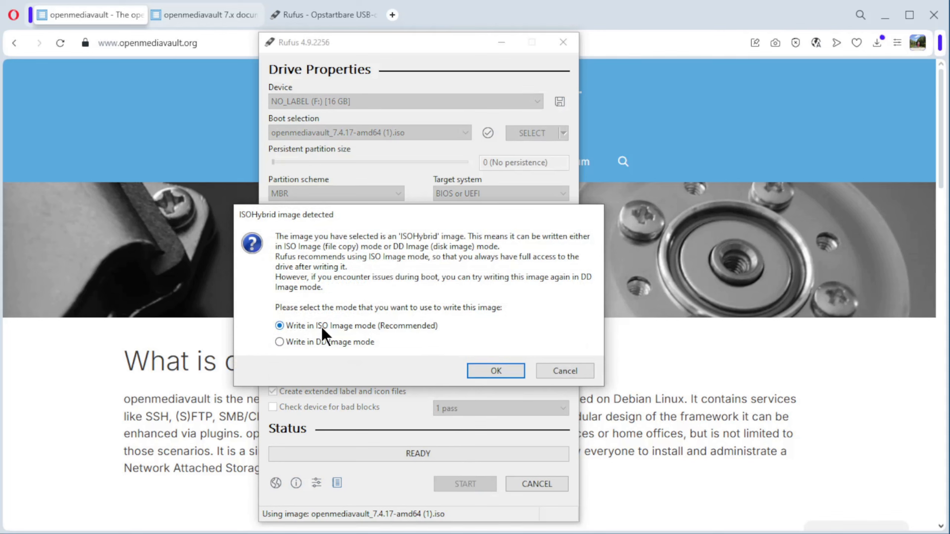
pyautogui.click(490, 370)
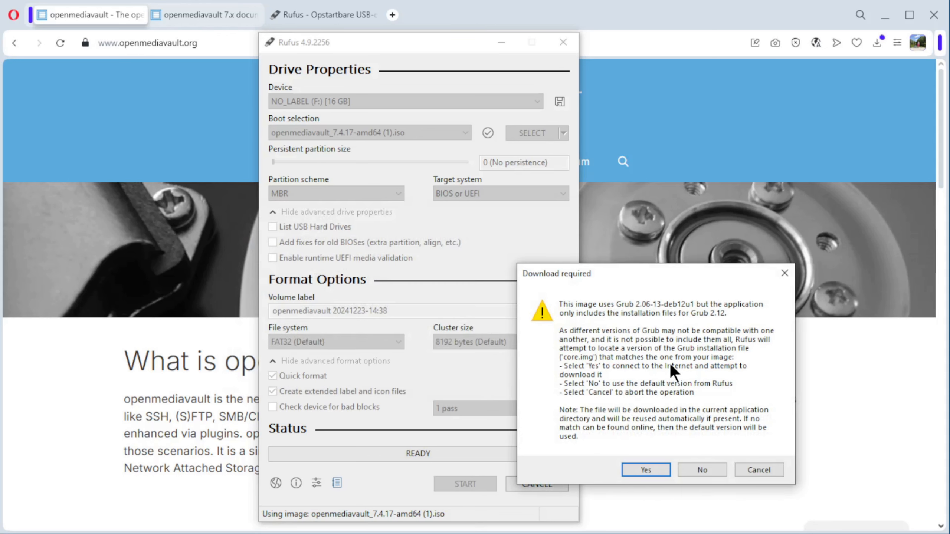
pyautogui.click(645, 469)
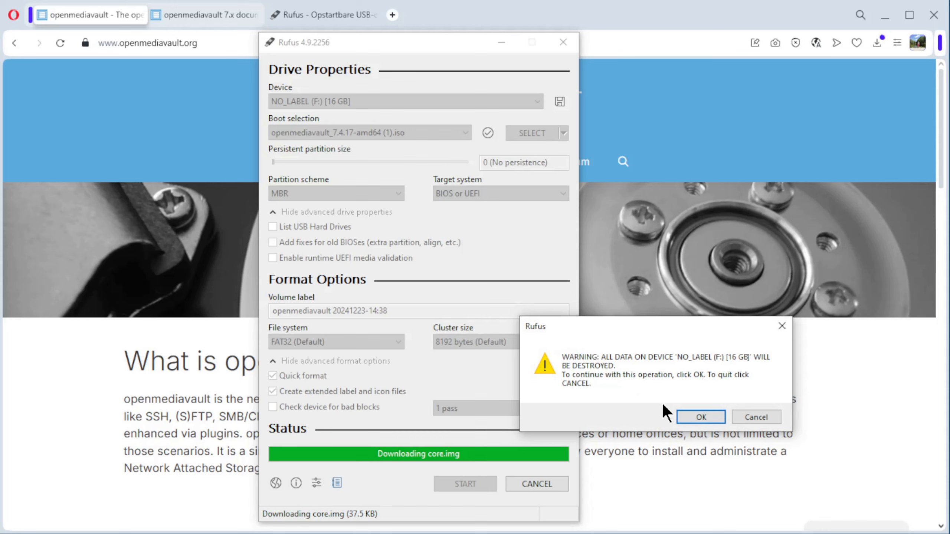
pyautogui.click(705, 416)
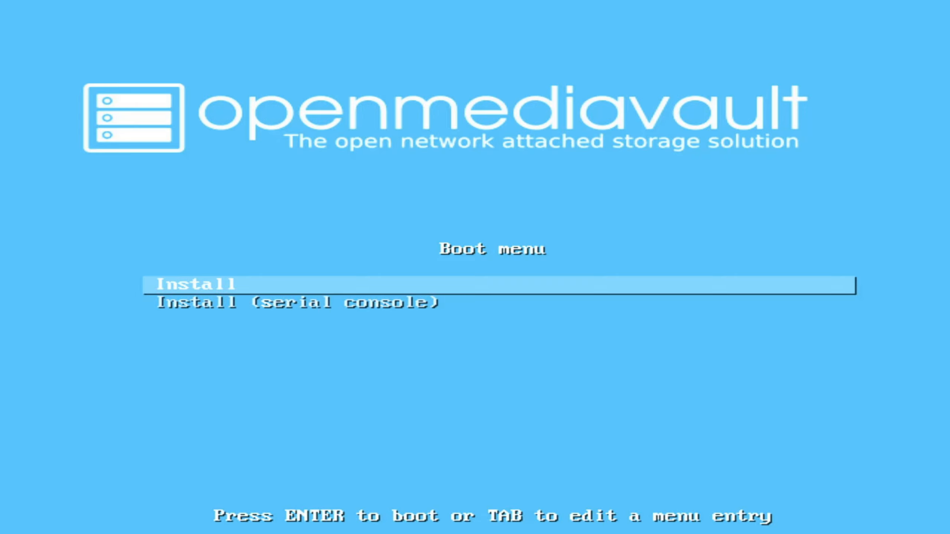
# Start the standard openmediavault installation from the boot menu and choose English as the language
pyautogui.press('Return')
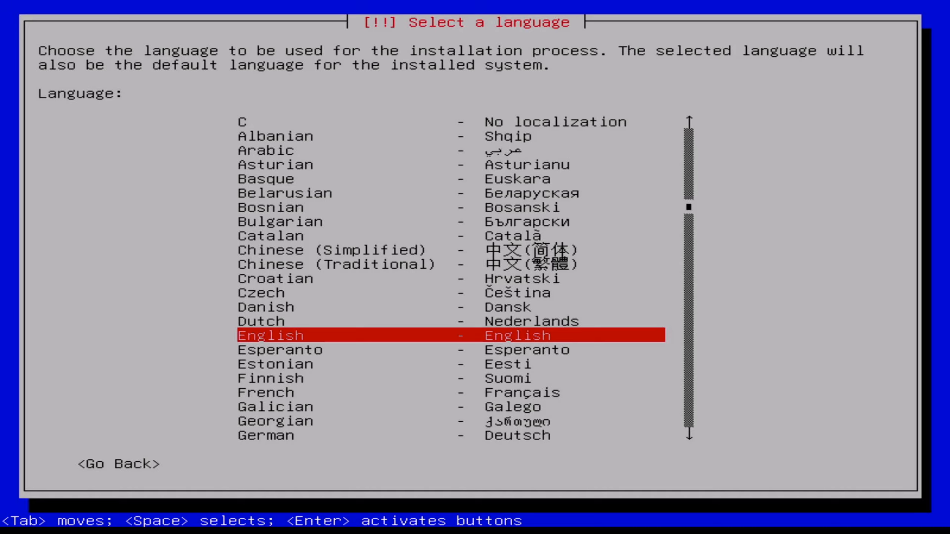
pyautogui.press('Return')
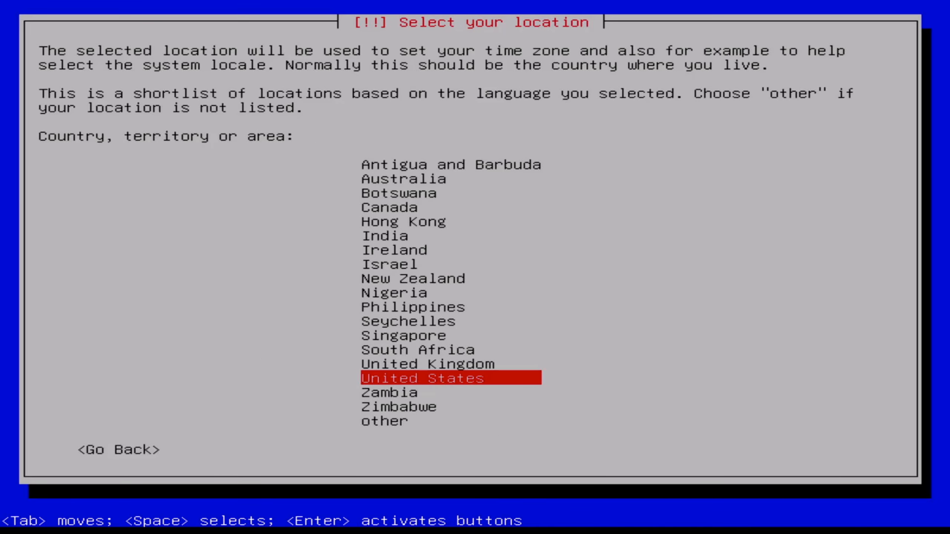
# Choose "other" for the location and select Europe as the continent
pyautogui.press('Down')
pyautogui.press('Down')
pyautogui.press('Down')
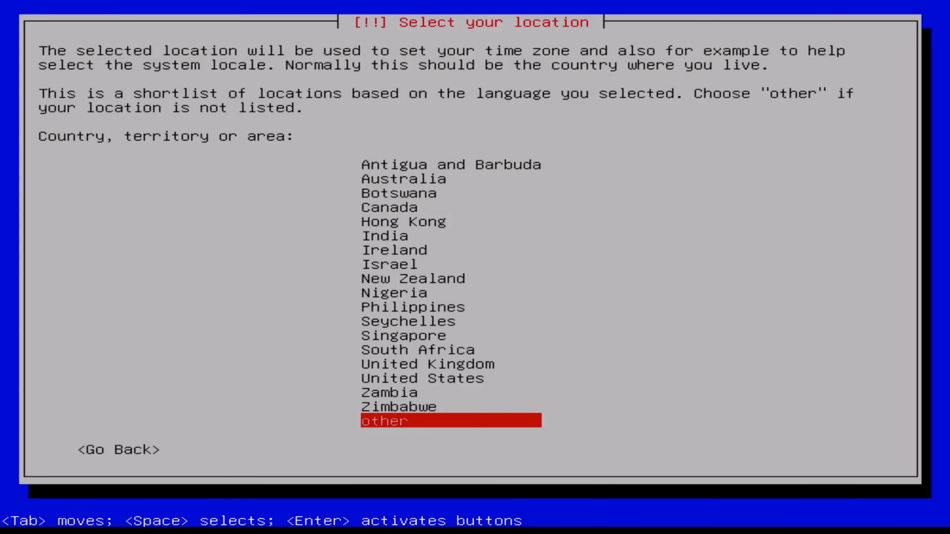
pyautogui.press('Return')
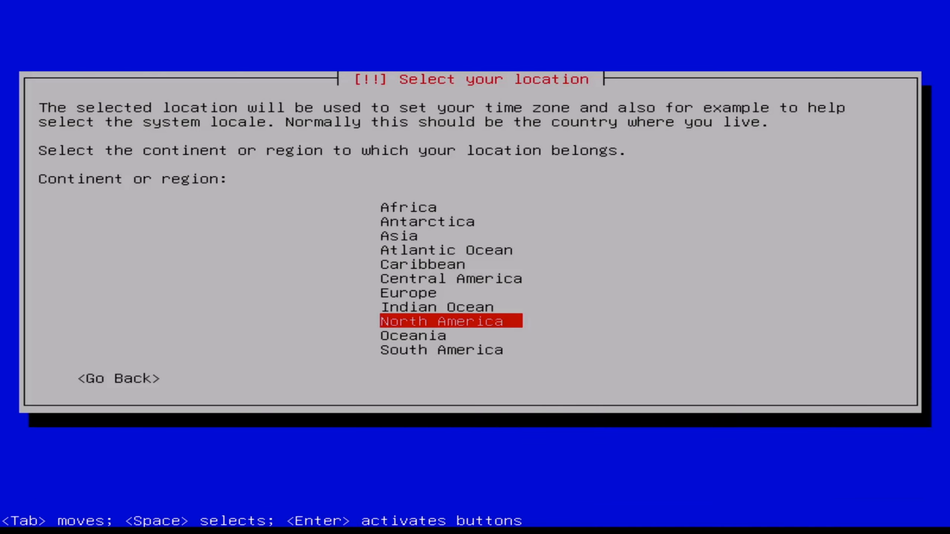
pyautogui.press('Up')
pyautogui.press('Up')
pyautogui.press('Return')
# Select Belgium as the country and base the default locale on United States, en_US.UTF-8
pyautogui.press('Down')
pyautogui.press('Down')
pyautogui.press('Down')
pyautogui.press('Down')
pyautogui.press('Down')
pyautogui.press('Down')
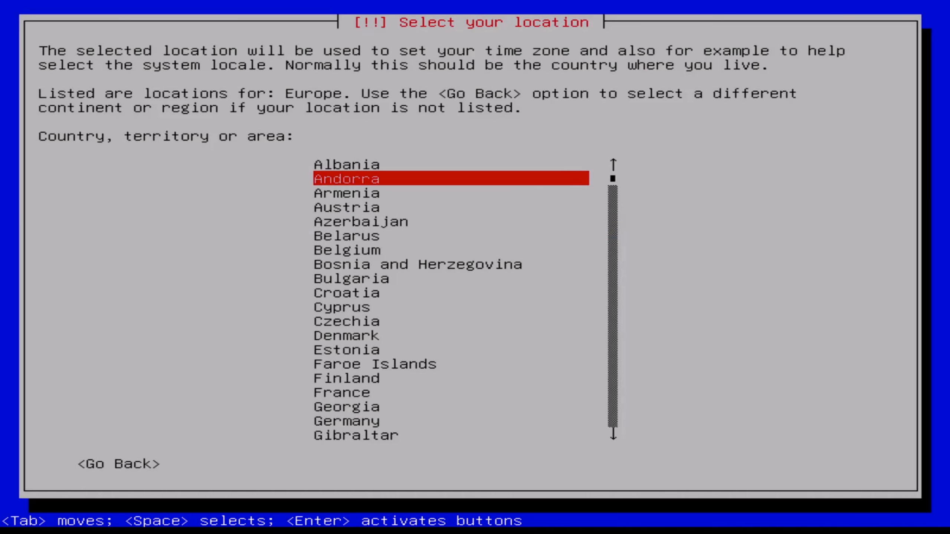
pyautogui.press('Down')
pyautogui.press('Down')
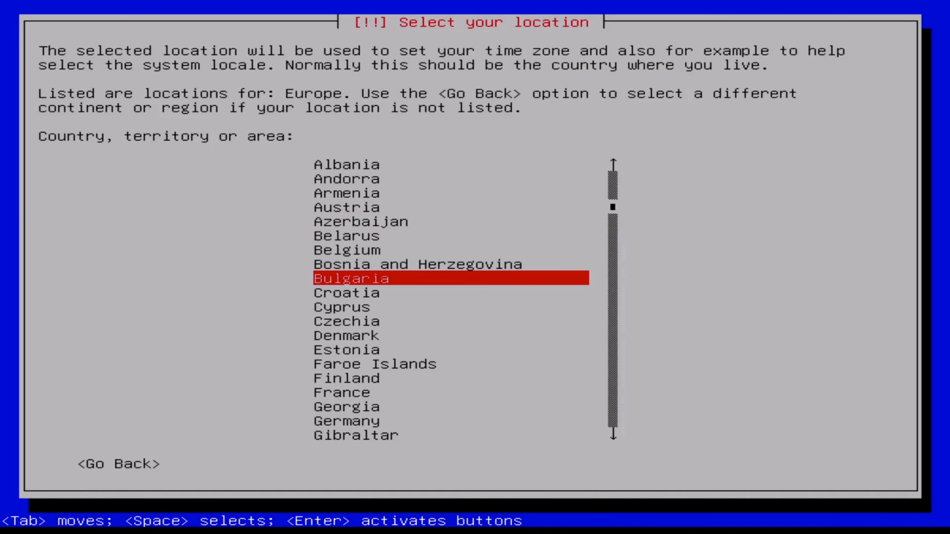
pyautogui.press('Up')
pyautogui.press('Up')
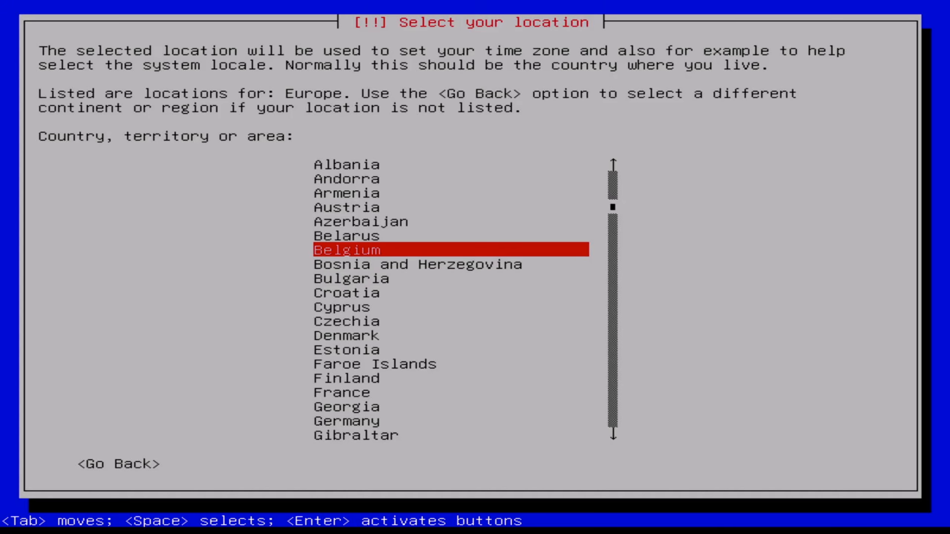
pyautogui.press('Return')
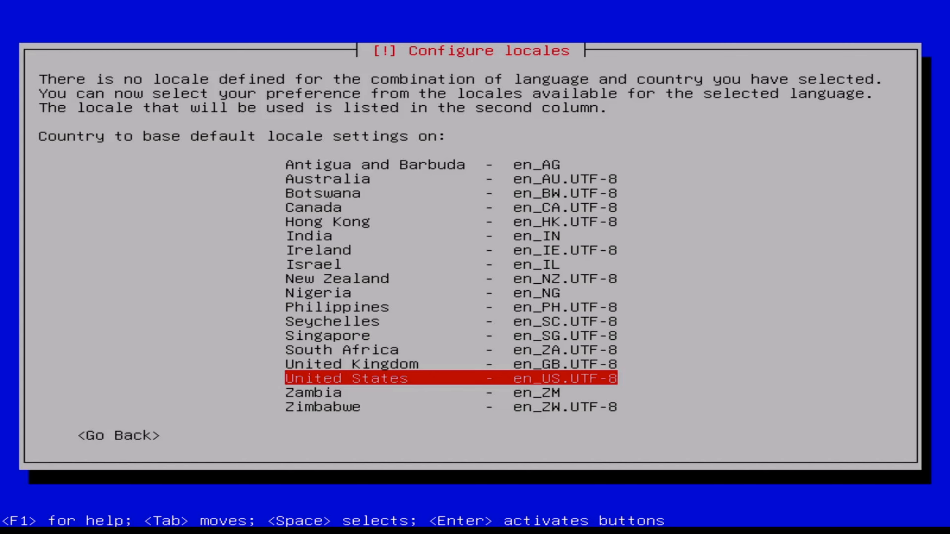
pyautogui.press('Return')
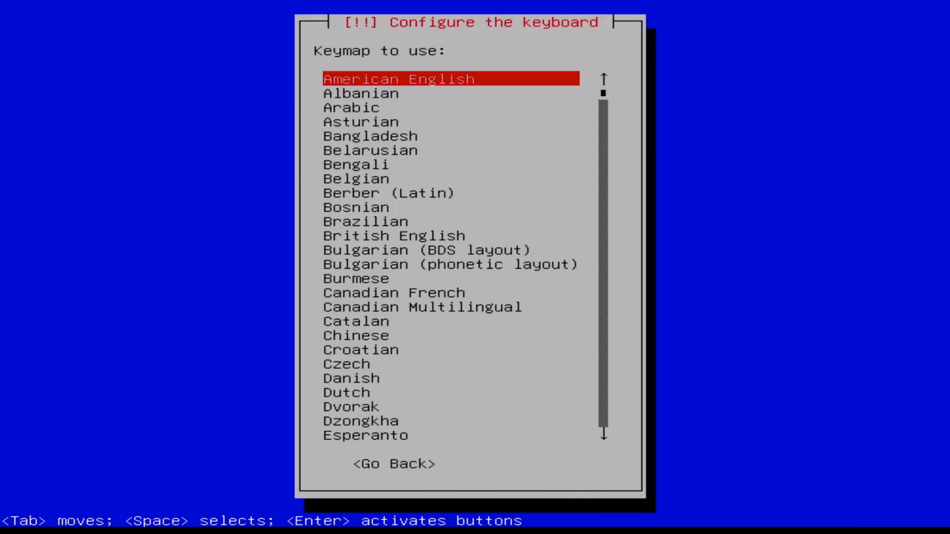
# Select Belgian as the keyboard keymap
pyautogui.press('Down')
pyautogui.press('Down')
pyautogui.press('Down')
pyautogui.press('Down')
pyautogui.press('Down')
pyautogui.press('Down')
pyautogui.press('Down')
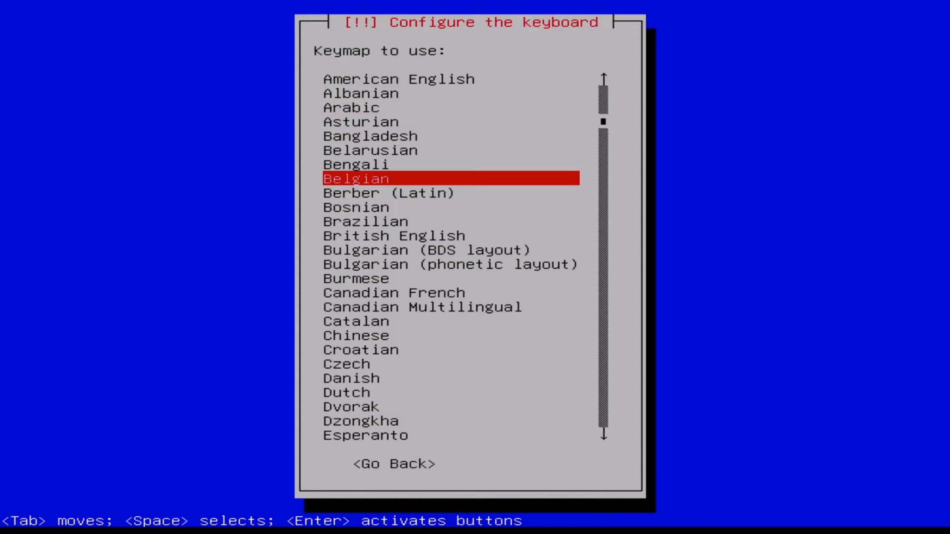
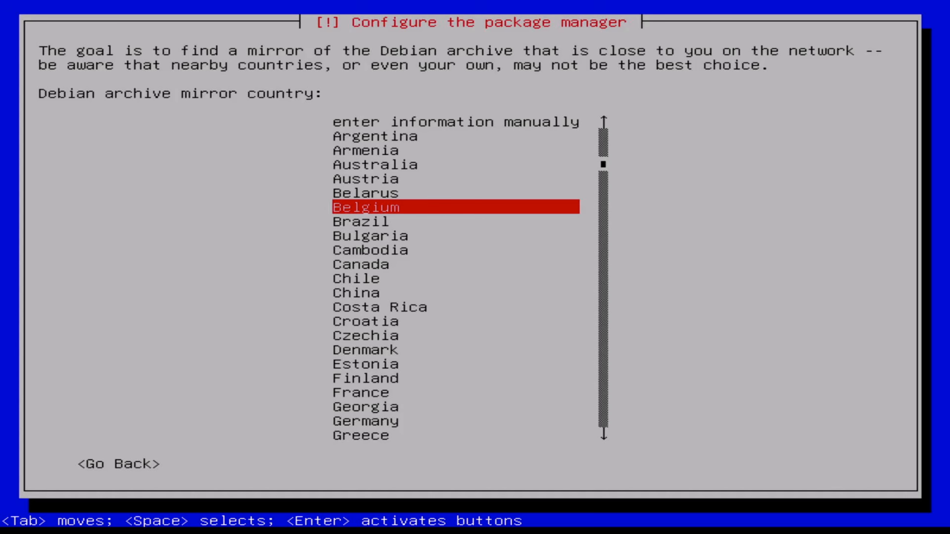
# Configure the package manager with Belgium's deb.debian.org mirror and no HTTP proxy, and reboot once installation is complete
pyautogui.press('Return')
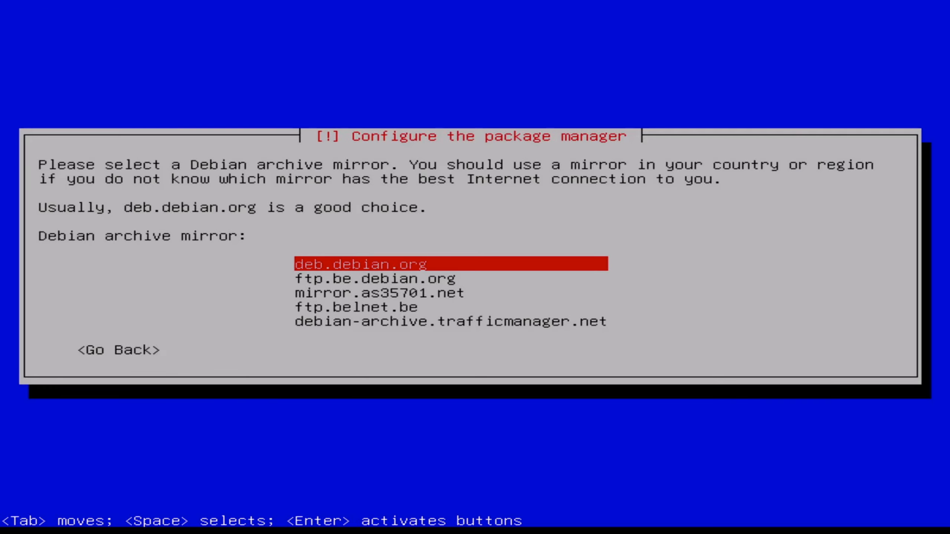
pyautogui.press('Return')
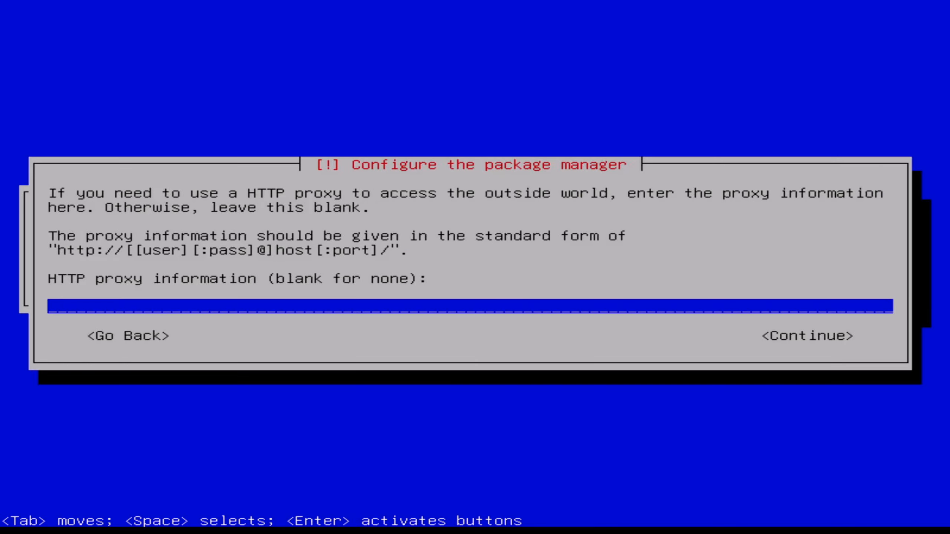
pyautogui.press('Return')
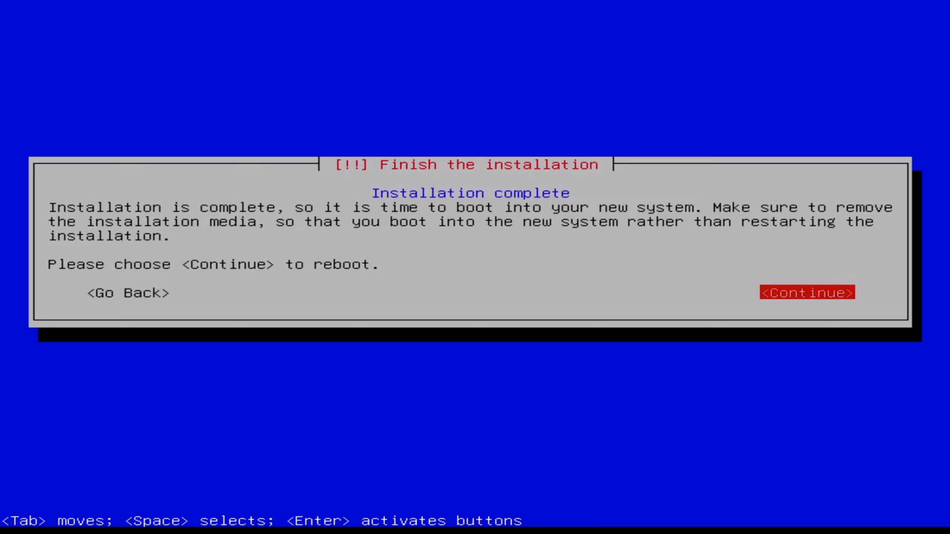
pyautogui.press('Return')
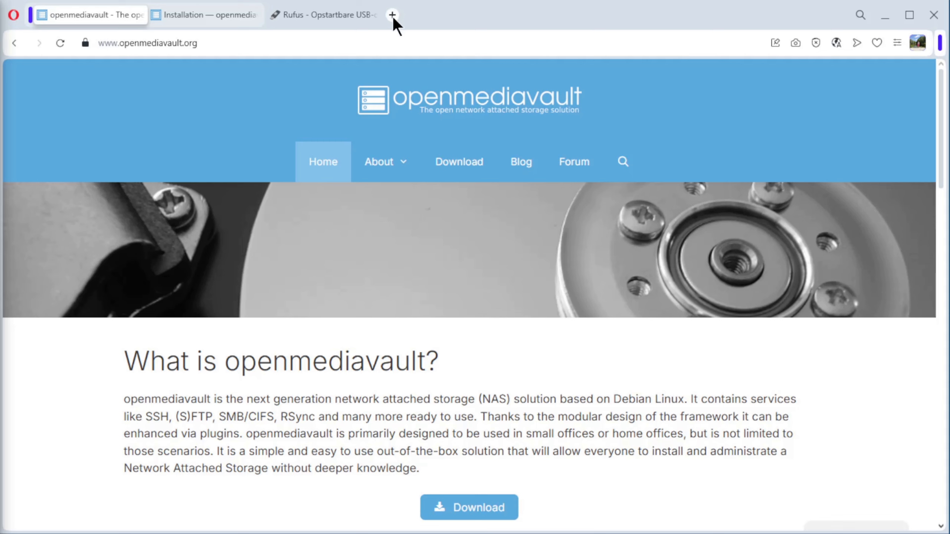
# Switch to the Opera browser and open the server's web interface at 192.168.129.38 in a new tab
pyautogui.click(392, 15)
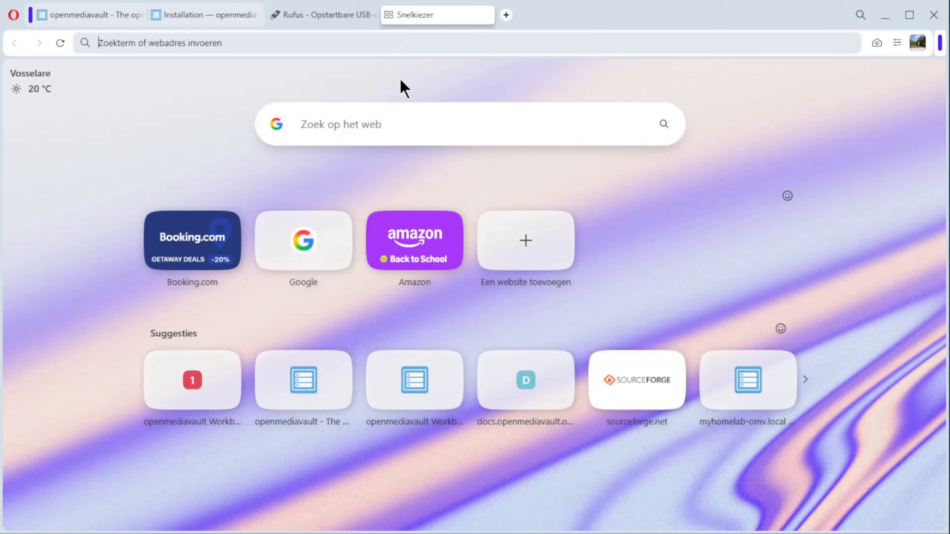
pyautogui.write('192.168.129.38')
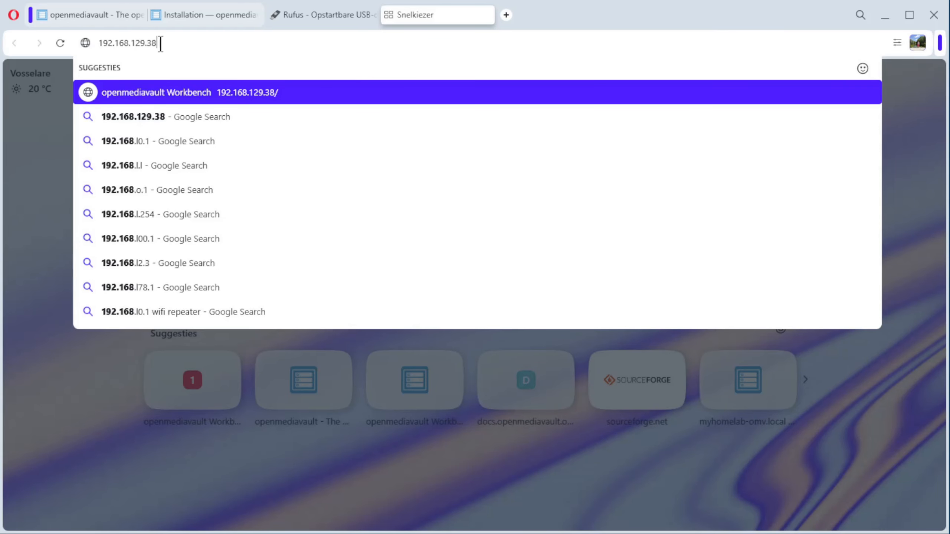
pyautogui.press('Return')
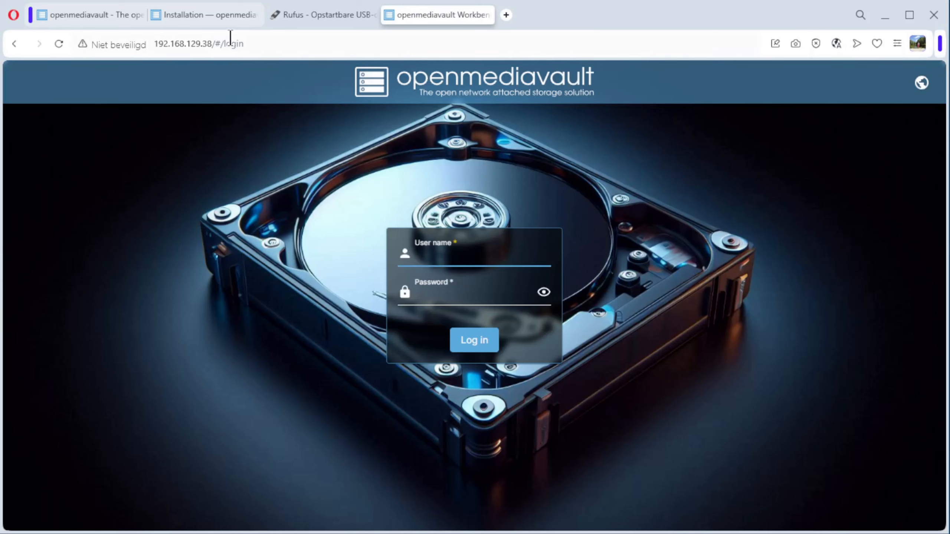
# Look up the default web interface login credentials under "First time use" in the Installation documentation
pyautogui.click(208, 15)
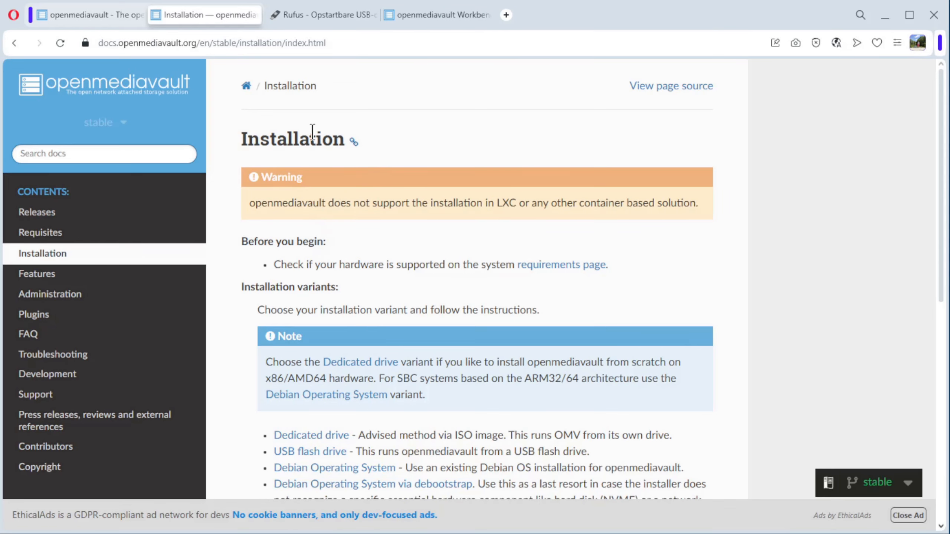
pyautogui.scroll(-7, 368, 300)
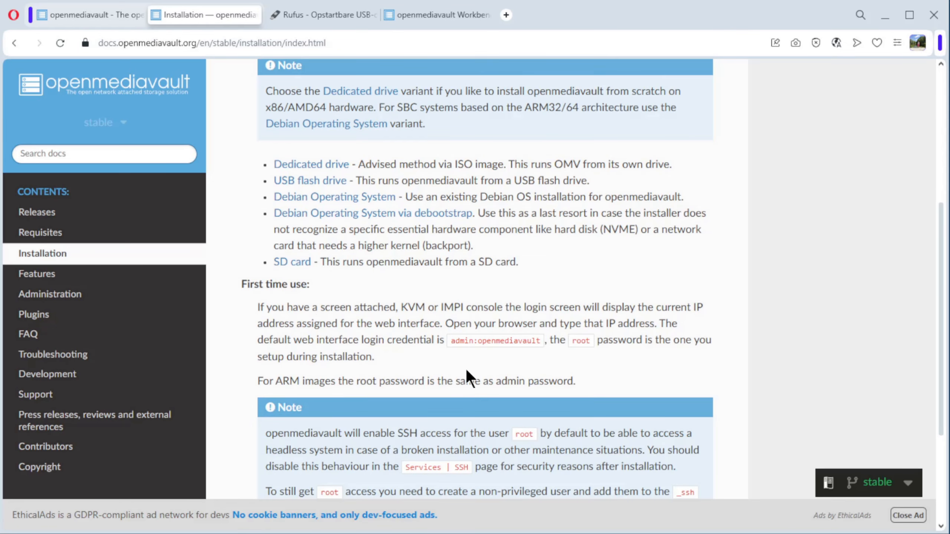
pyautogui.moveTo(452, 342); pyautogui.dragTo(474, 342)
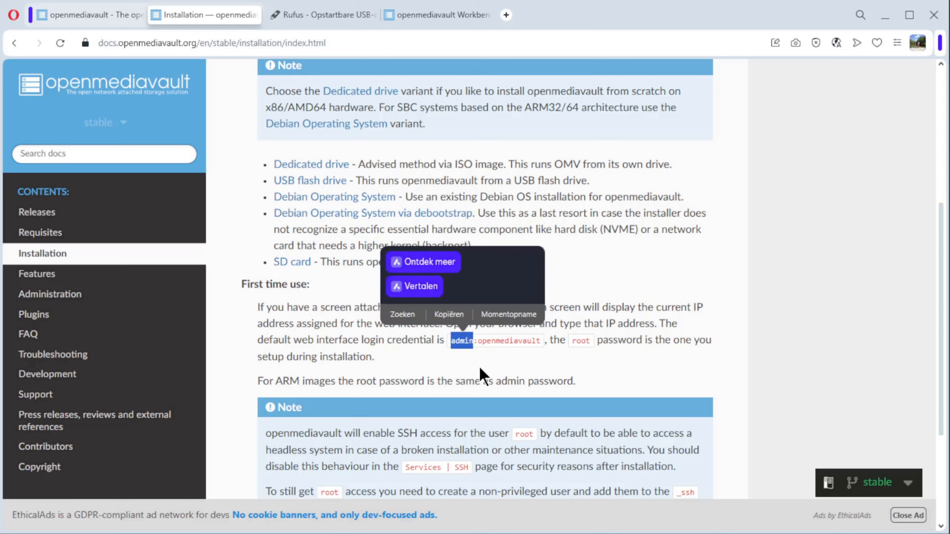
pyautogui.click(499, 351)
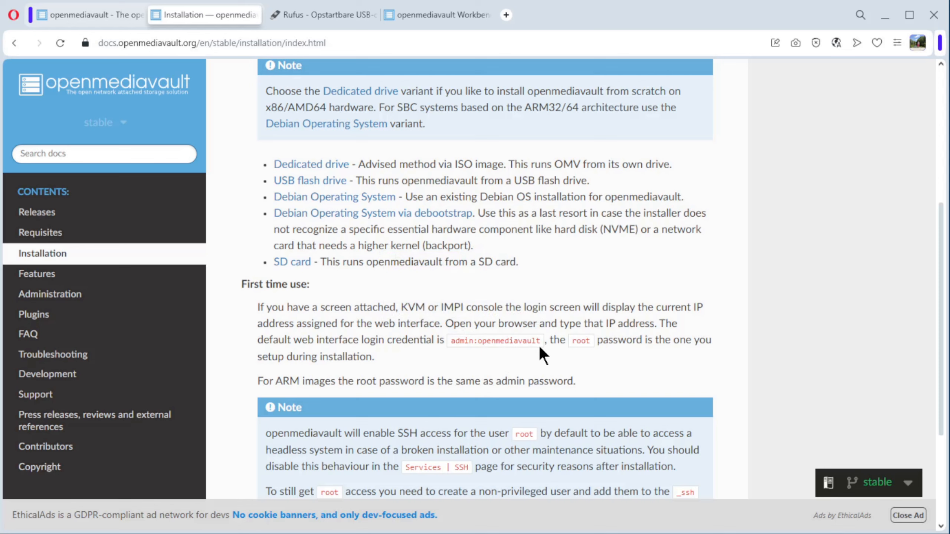
# Return to the web interface and log in as admin with the default account password, showing the password before submitting
pyautogui.click(440, 15)
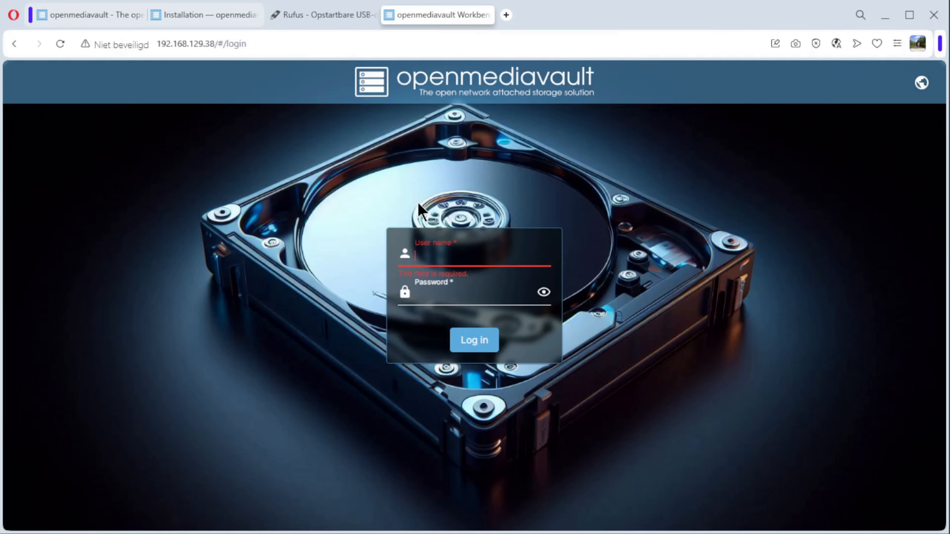
pyautogui.click(431, 261)
pyautogui.write('admin')
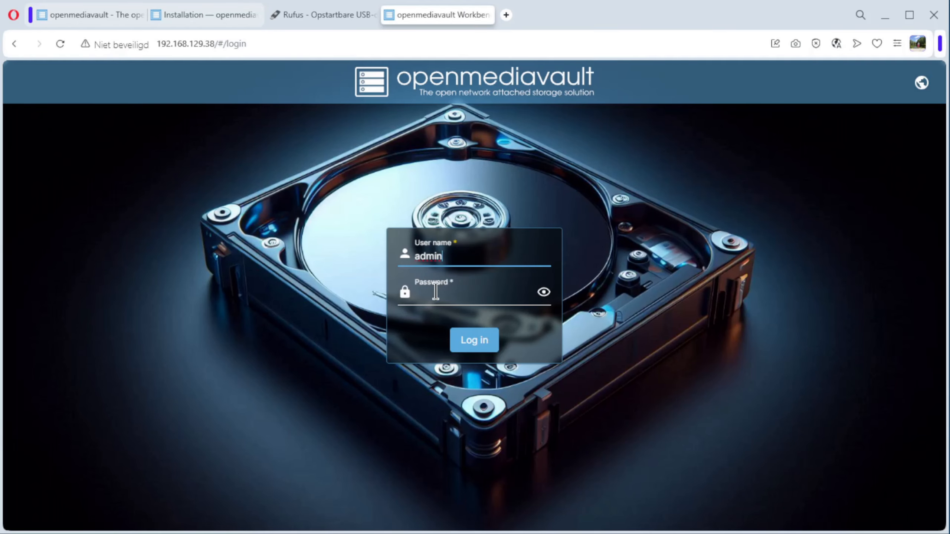
pyautogui.click(432, 296)
pyautogui.write('openmediav')
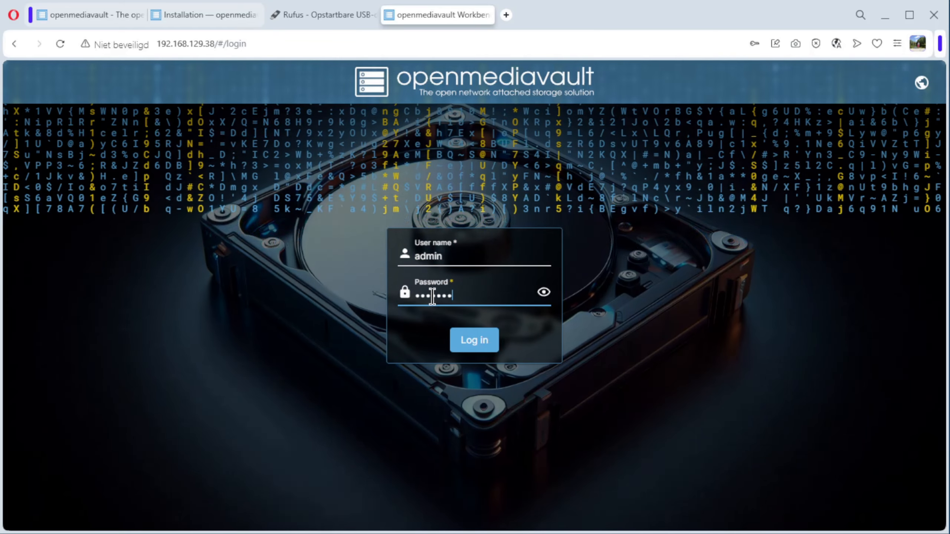
pyautogui.write('ault')
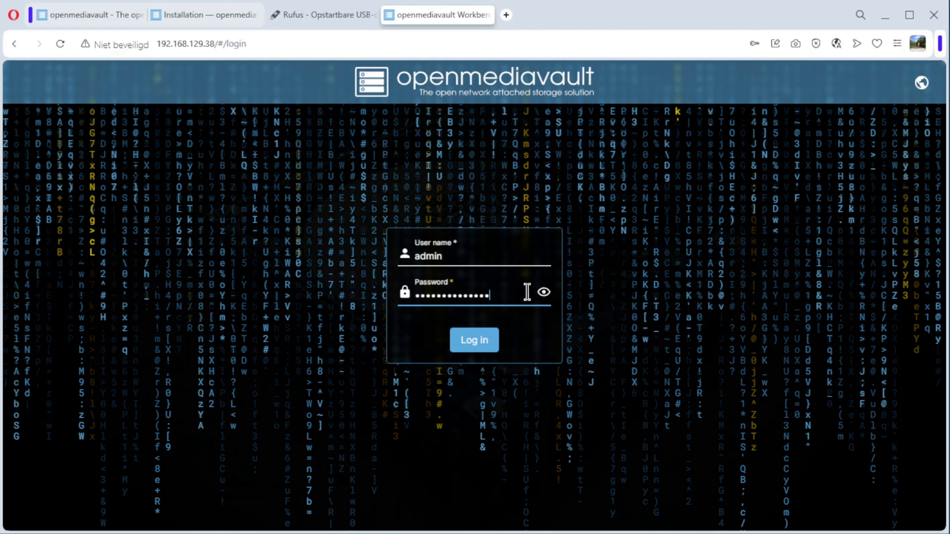
pyautogui.click(543, 292)
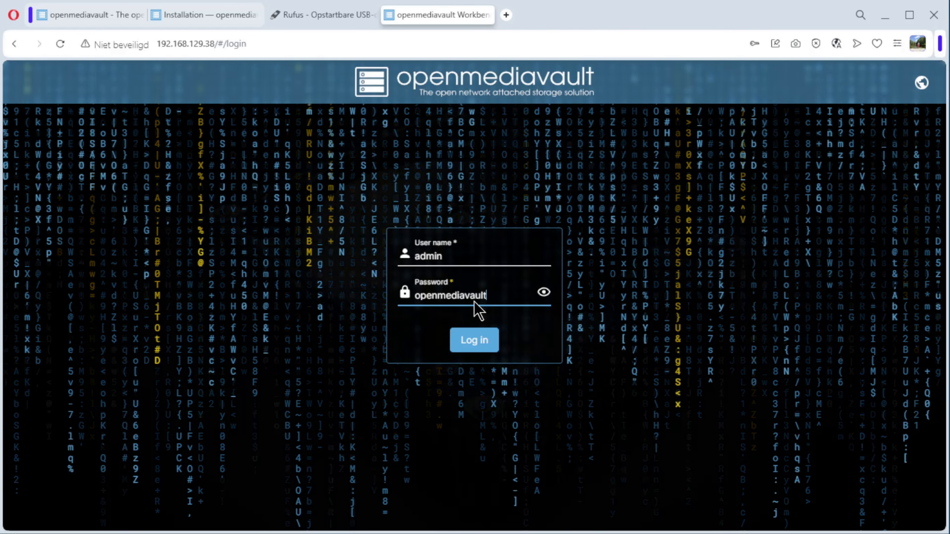
pyautogui.click(475, 340)
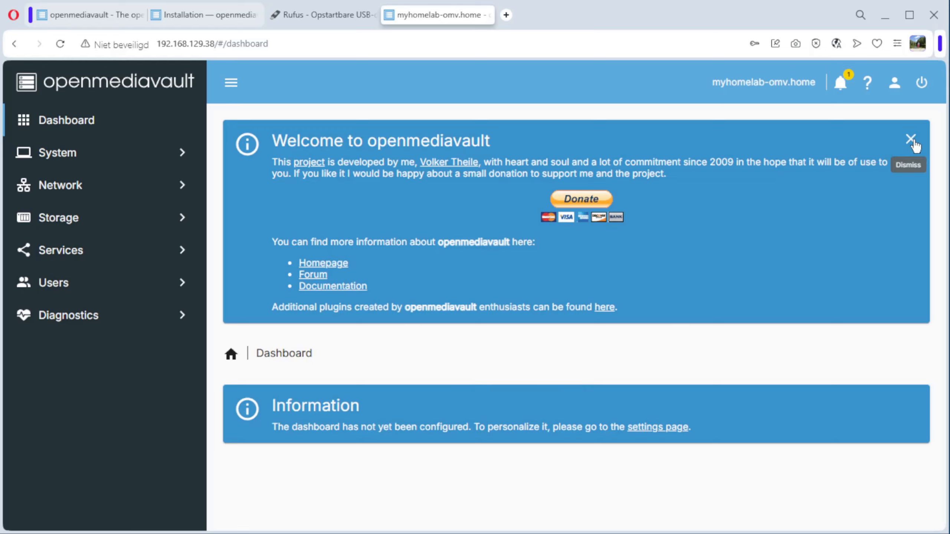
# Dismiss the welcome message and open the available package updates from the notifications
pyautogui.click(911, 139)
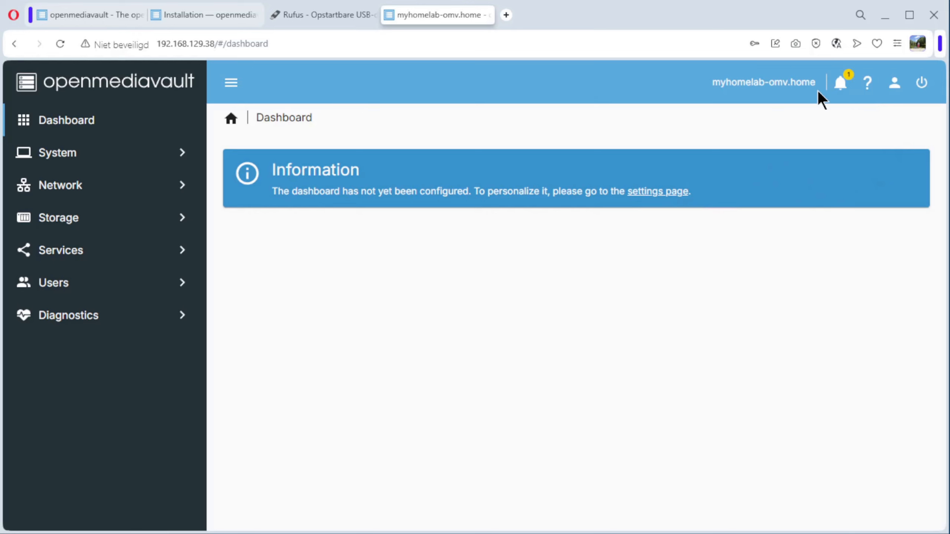
pyautogui.click(843, 80)
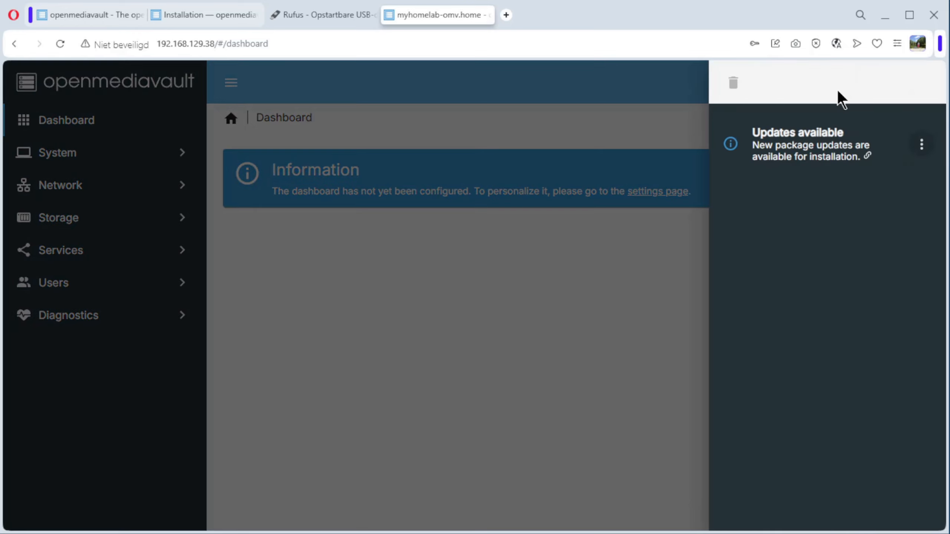
pyautogui.click(794, 144)
pyautogui.click(303, 295)
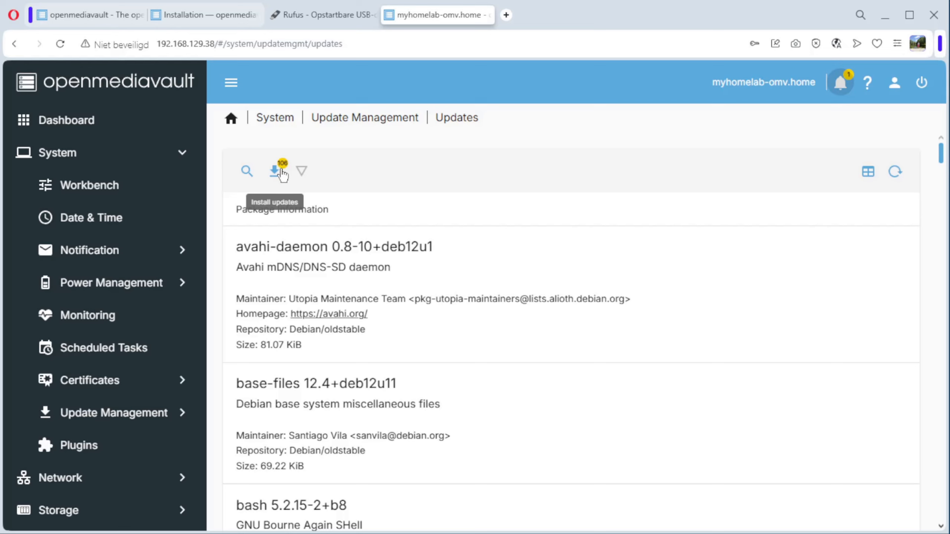
# Review the update list, install all package updates with confirmation, and close the finished system upgrade log
pyautogui.scroll(-15, 367, 255)
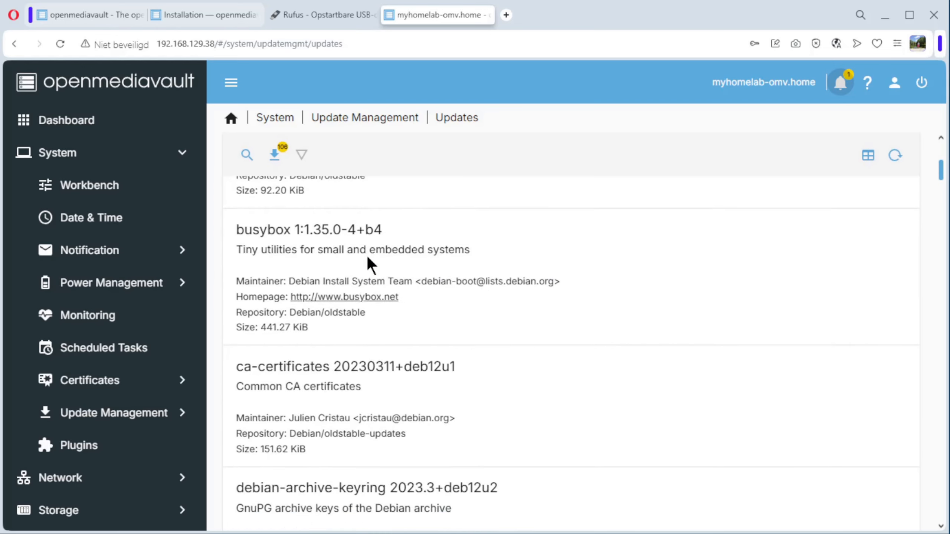
pyautogui.scroll(-5, 366, 254)
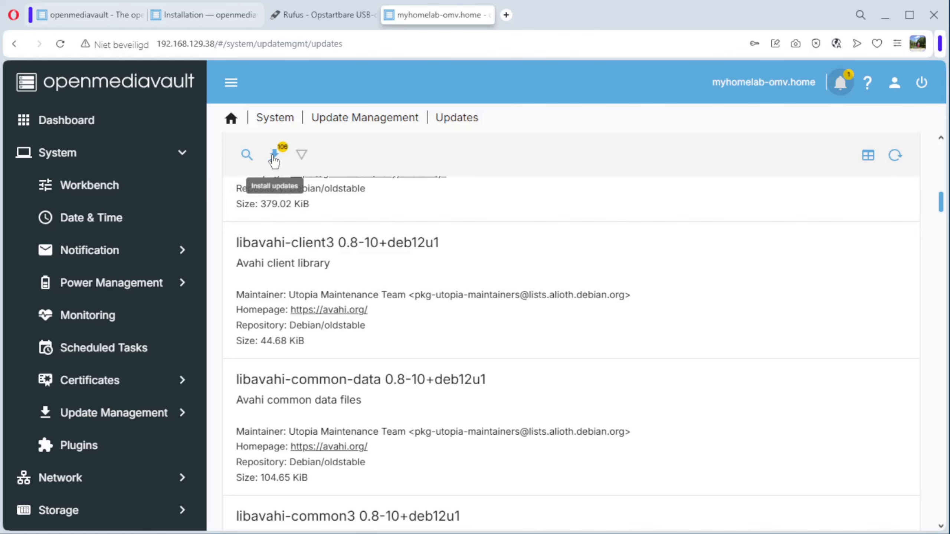
pyautogui.click(274, 157)
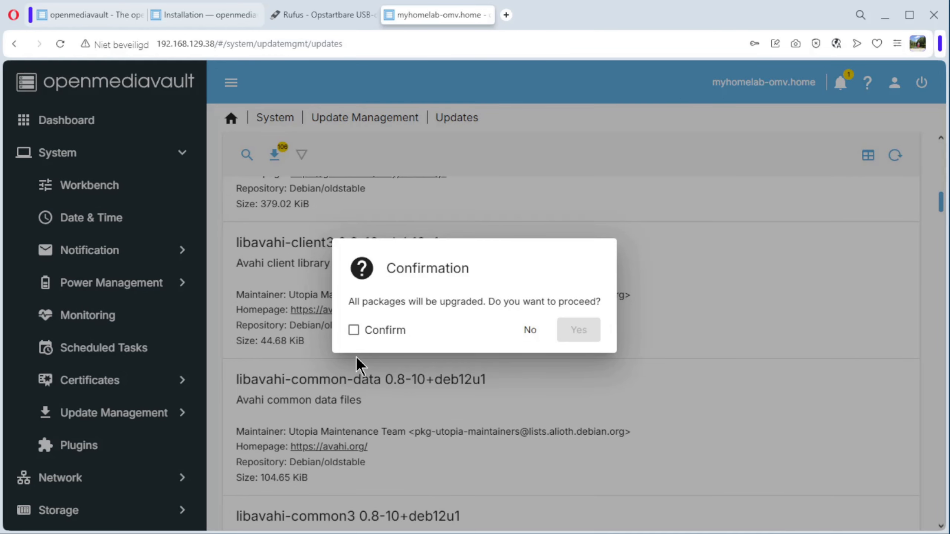
pyautogui.click(354, 329)
pyautogui.click(582, 329)
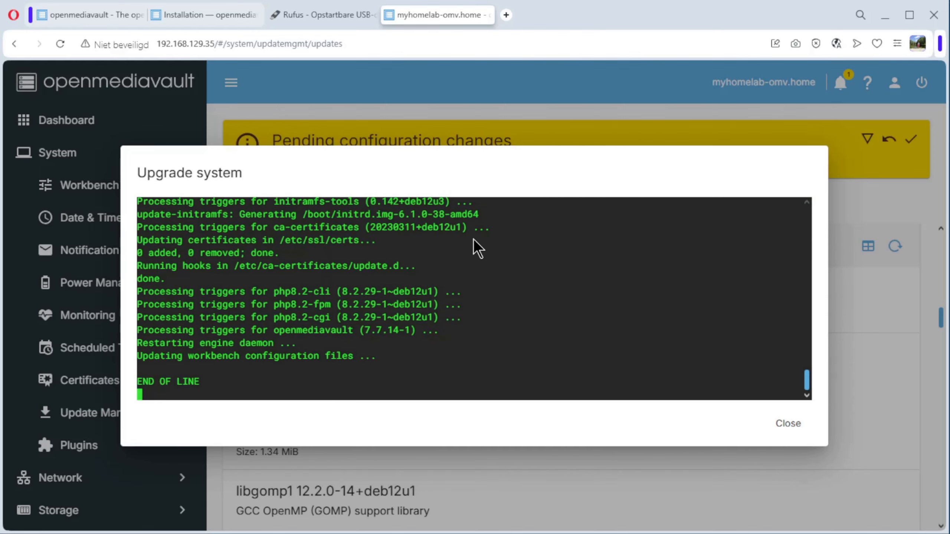
pyautogui.click(797, 424)
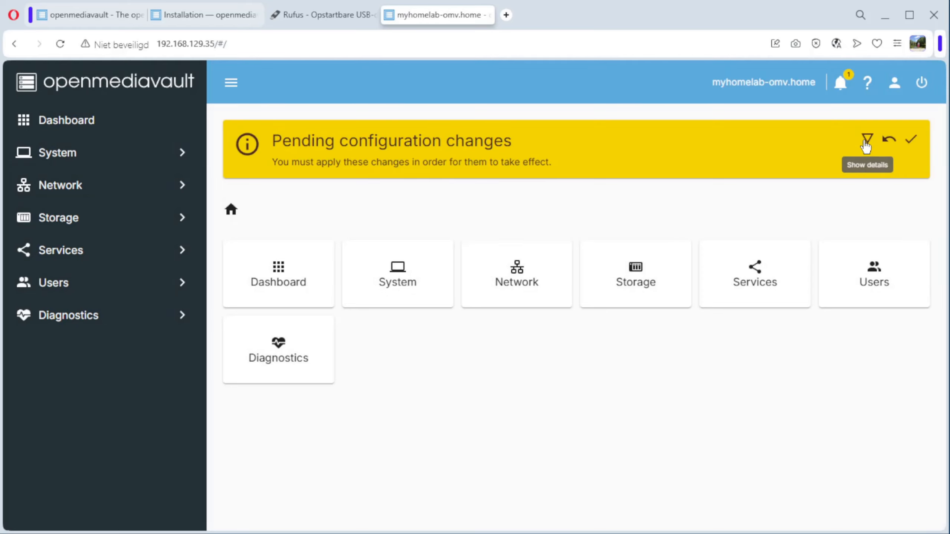
# Show the details of the pending configuration changes and apply them
pyautogui.click(866, 144)
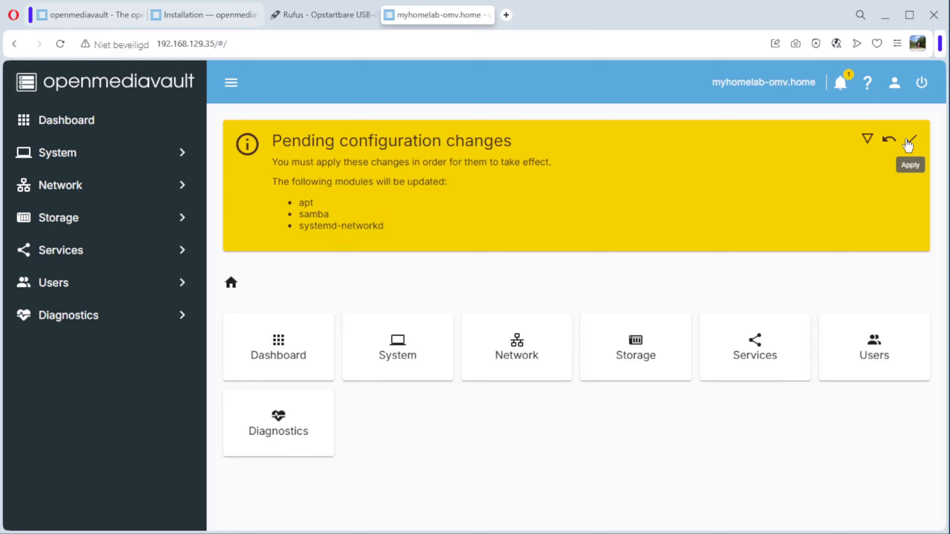
pyautogui.click(910, 140)
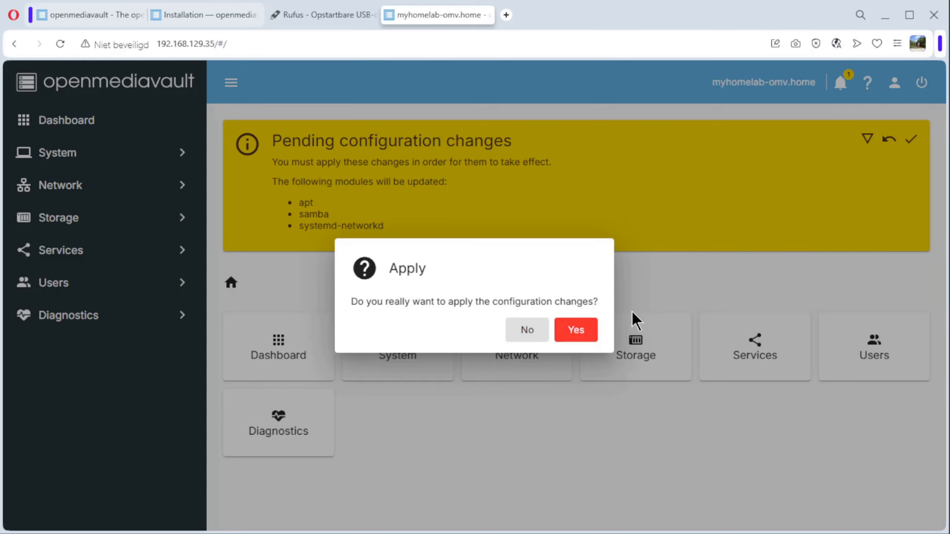
pyautogui.click(569, 332)
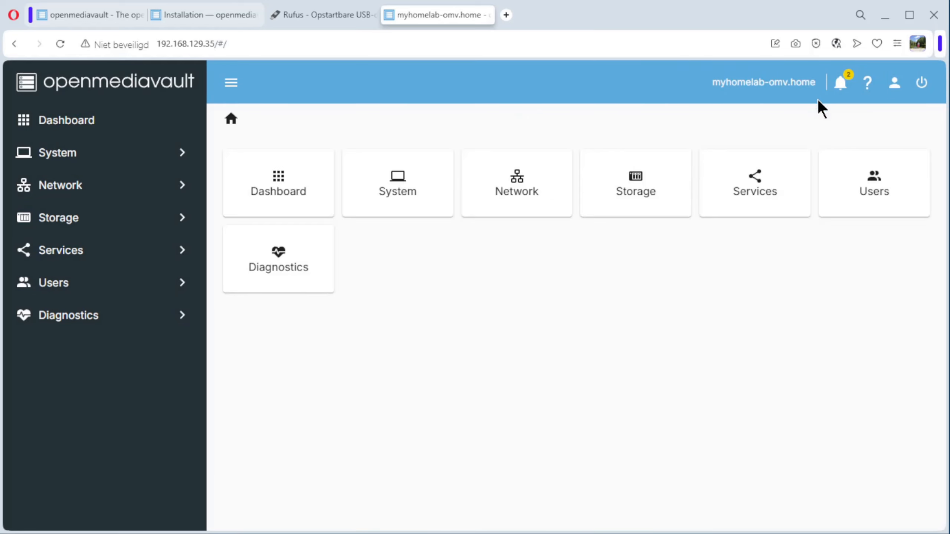
# Read the new notifications and reboot the system, confirming the reboot
pyautogui.click(843, 85)
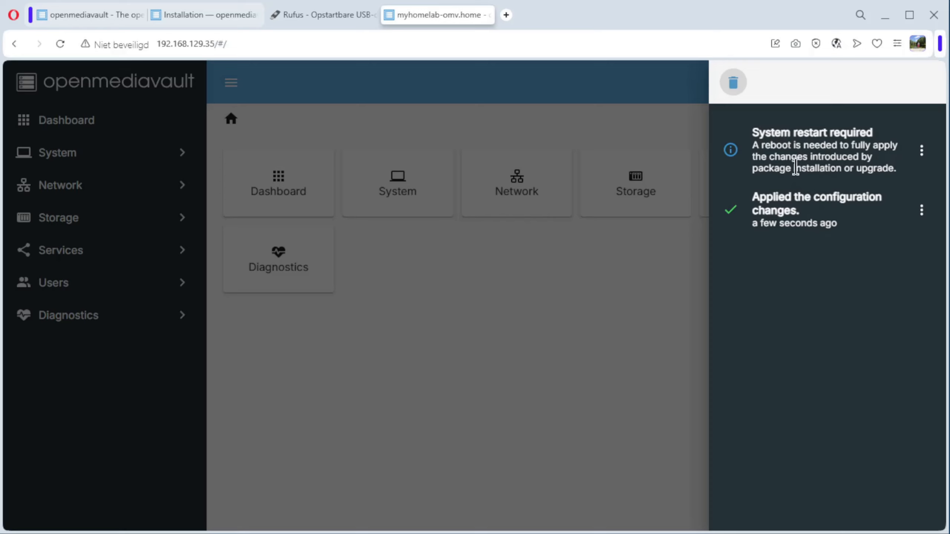
pyautogui.click(648, 84)
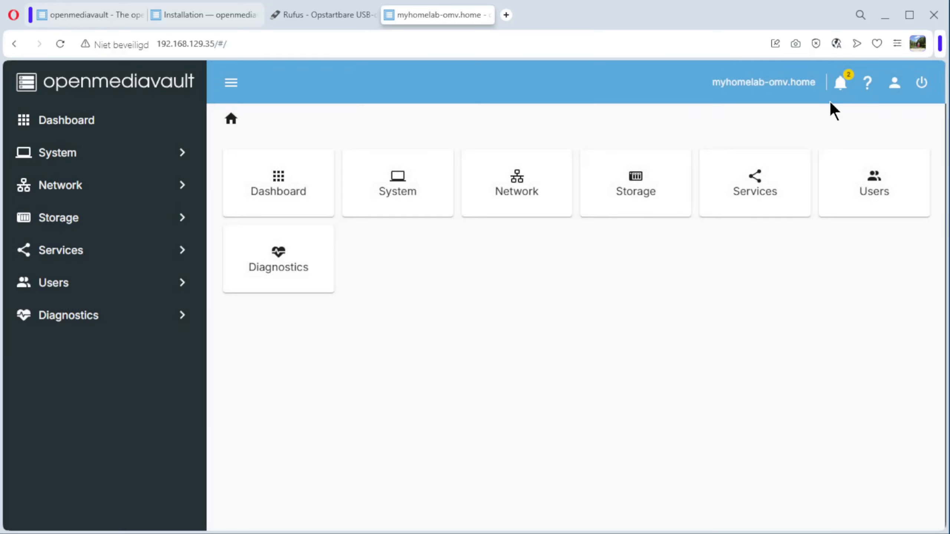
pyautogui.click(918, 85)
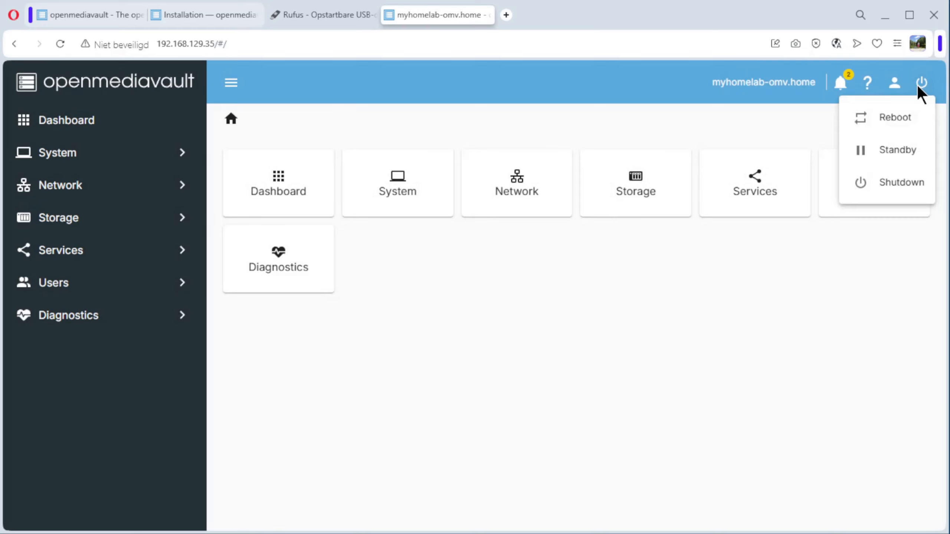
pyautogui.click(896, 126)
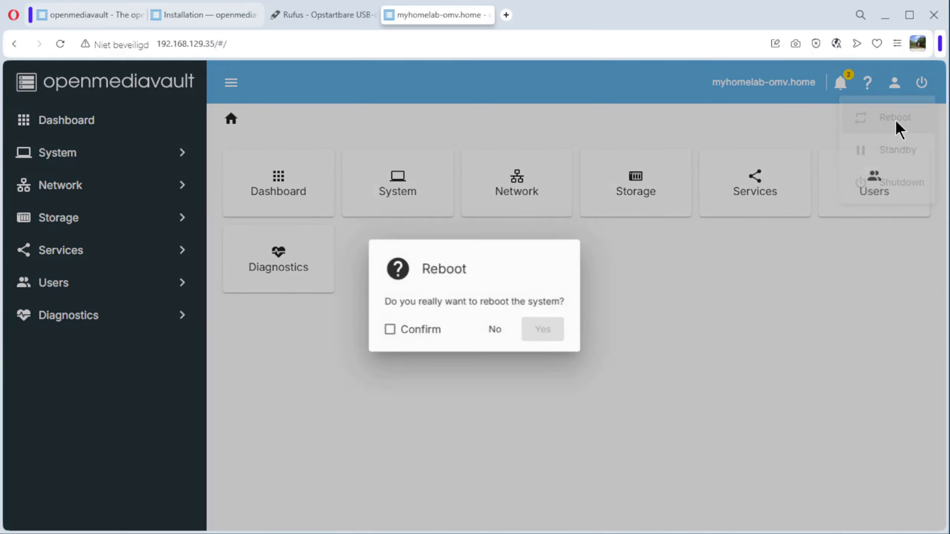
pyautogui.click(404, 332)
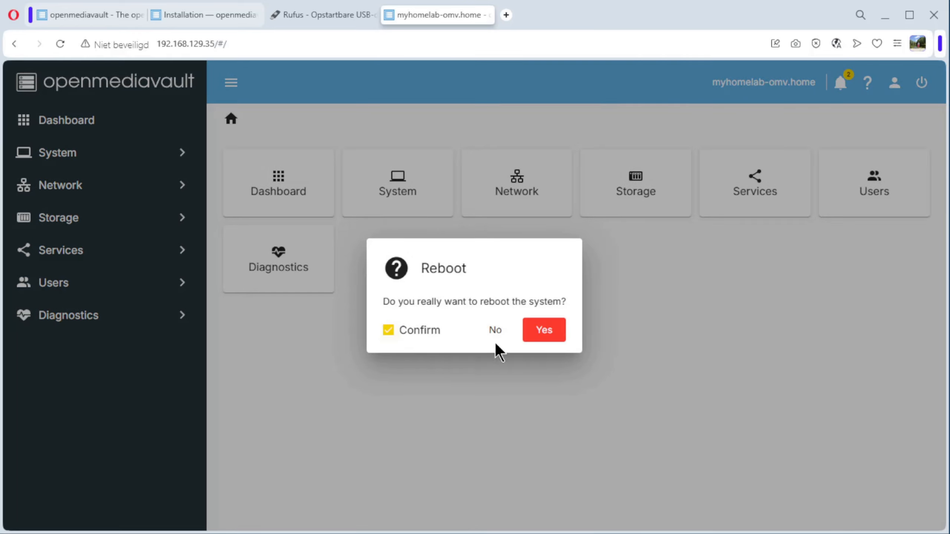
pyautogui.click(550, 339)
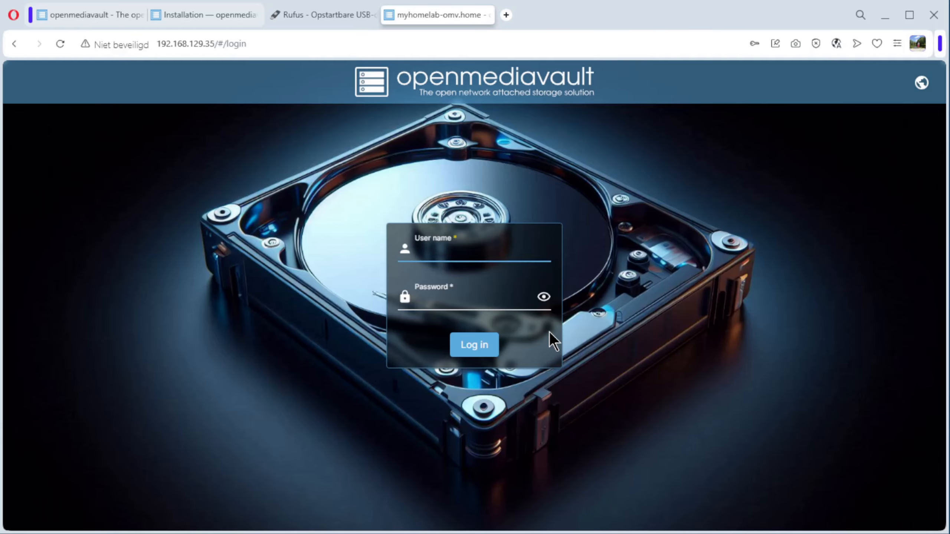
# Log in with the saved admin credentials, revealing the filled-in password before submitting
pyautogui.click(459, 253)
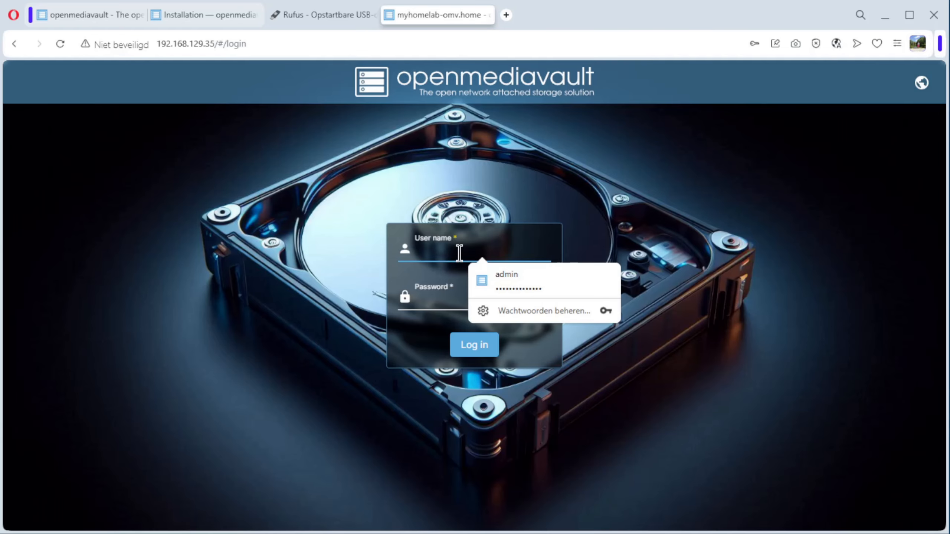
pyautogui.click(504, 275)
pyautogui.click(544, 298)
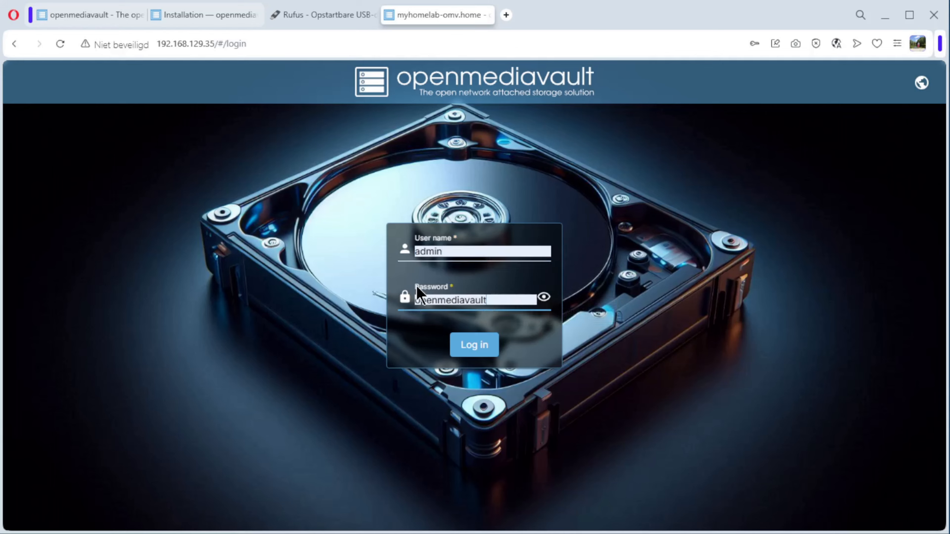
pyautogui.click(476, 347)
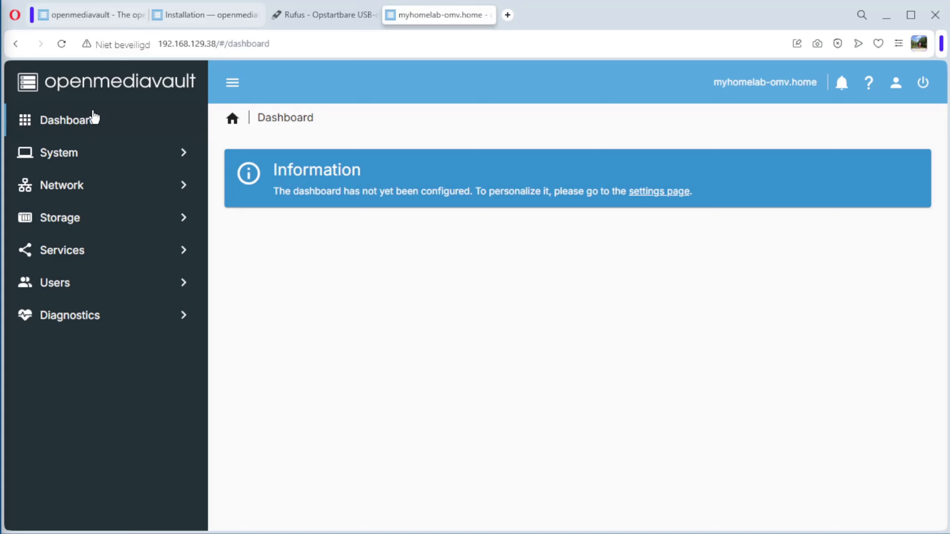
# Enable all widgets in the dashboard settings, save them, and look through the resulting dashboard
pyautogui.click(657, 195)
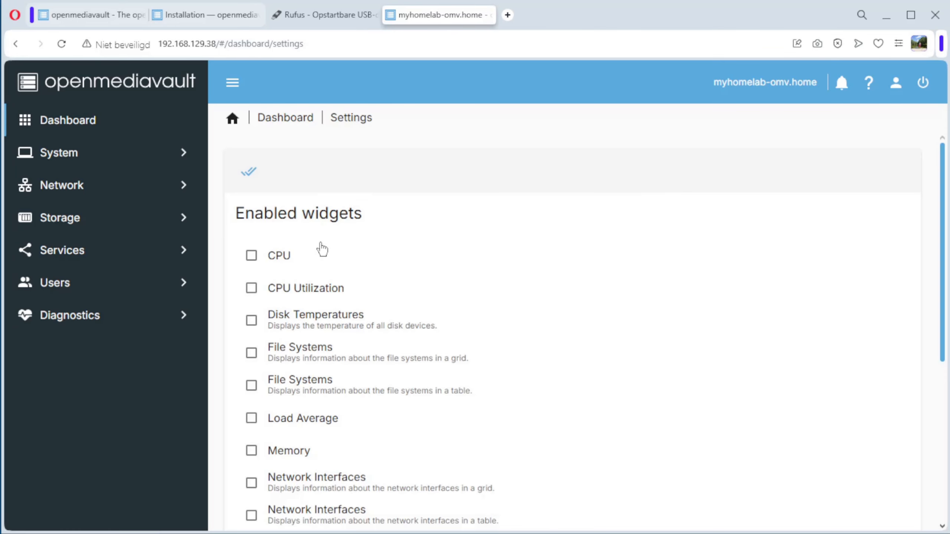
pyautogui.scroll(-8, 329, 280)
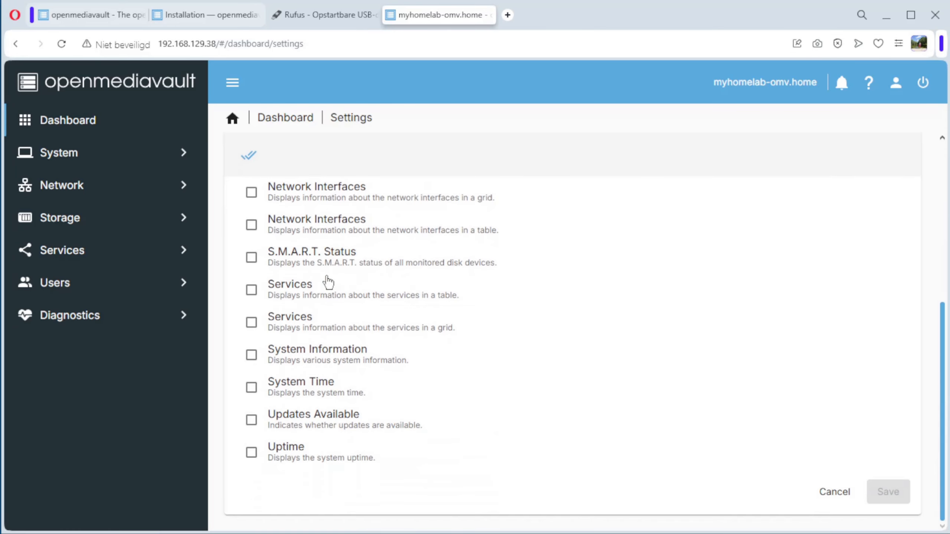
pyautogui.click(249, 155)
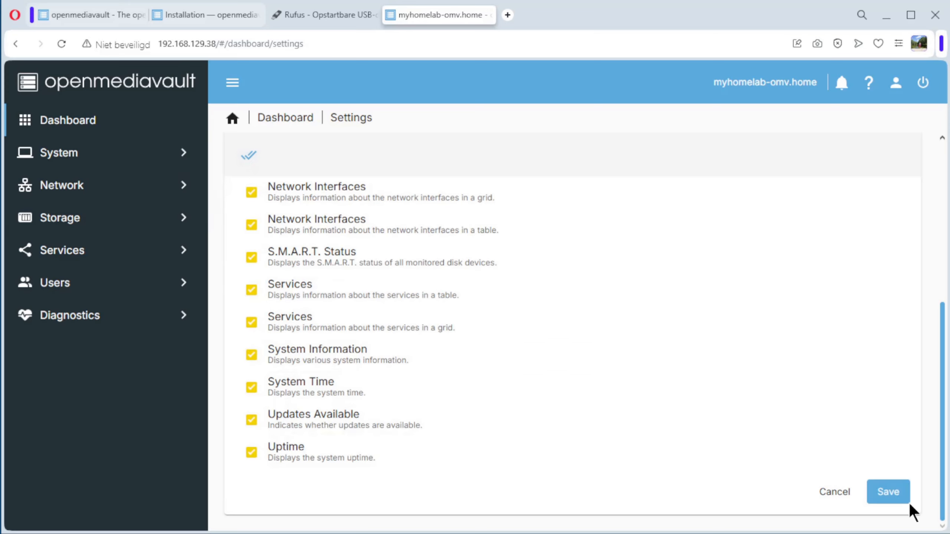
pyautogui.click(887, 495)
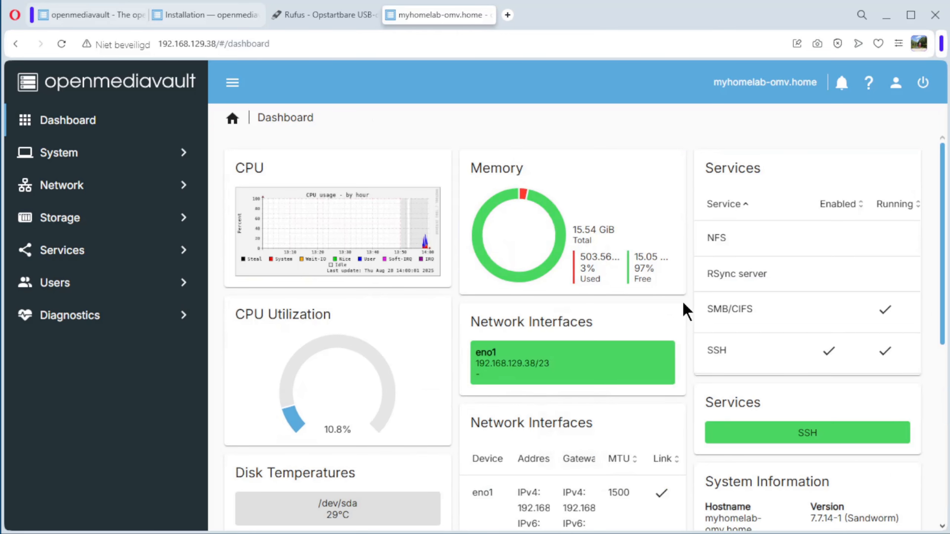
pyautogui.scroll(-8, 681, 300)
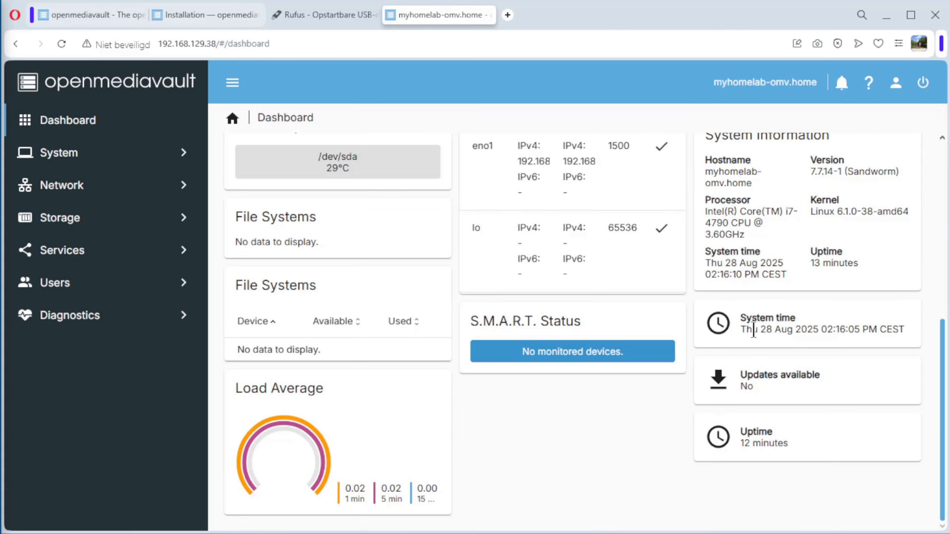
pyautogui.scroll(8, 730, 235)
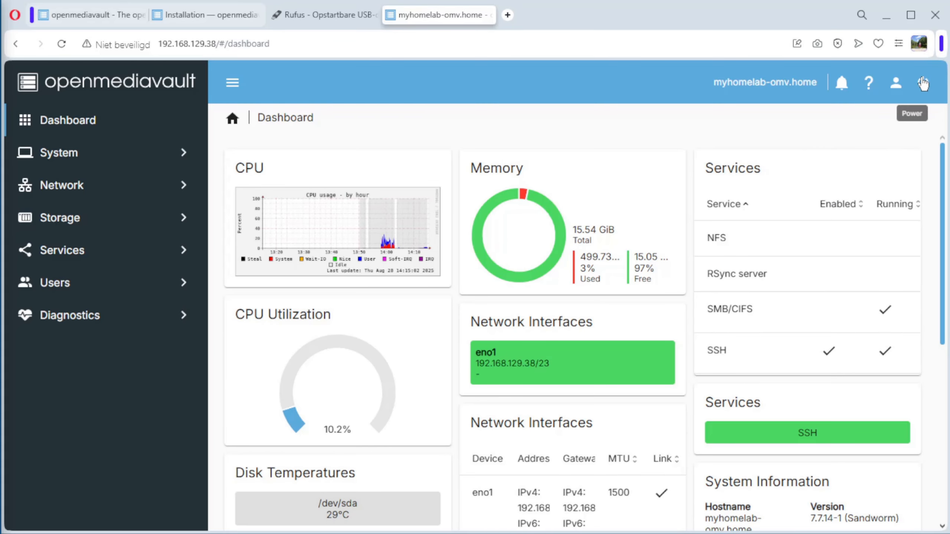
# Change the admin account's password, entering and confirming the new password, and save it
pyautogui.click(897, 86)
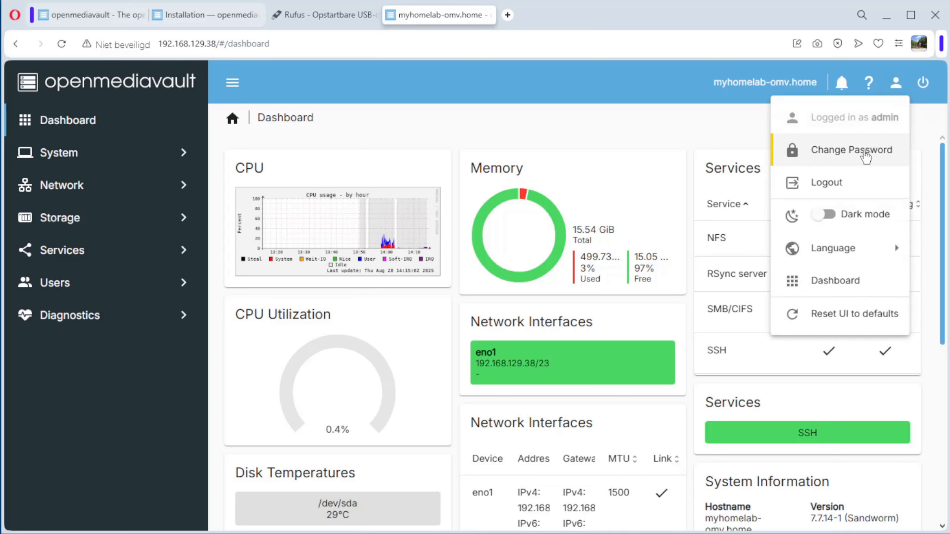
pyautogui.click(864, 157)
pyautogui.click(264, 176)
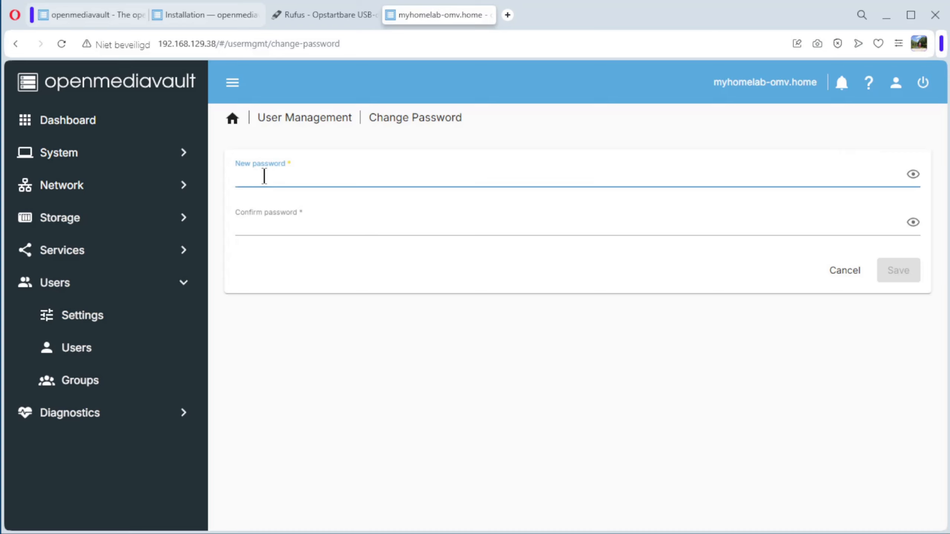
pyautogui.write('••')
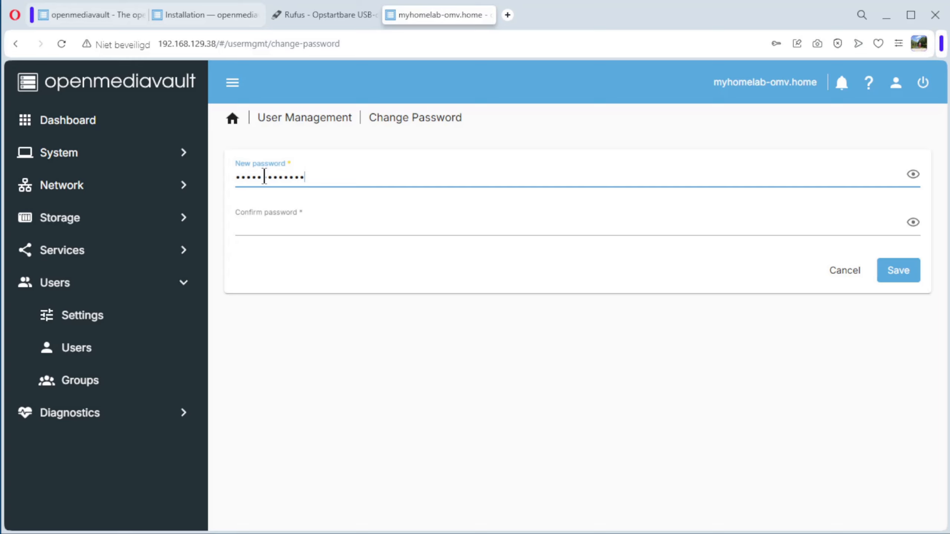
pyautogui.click(258, 226)
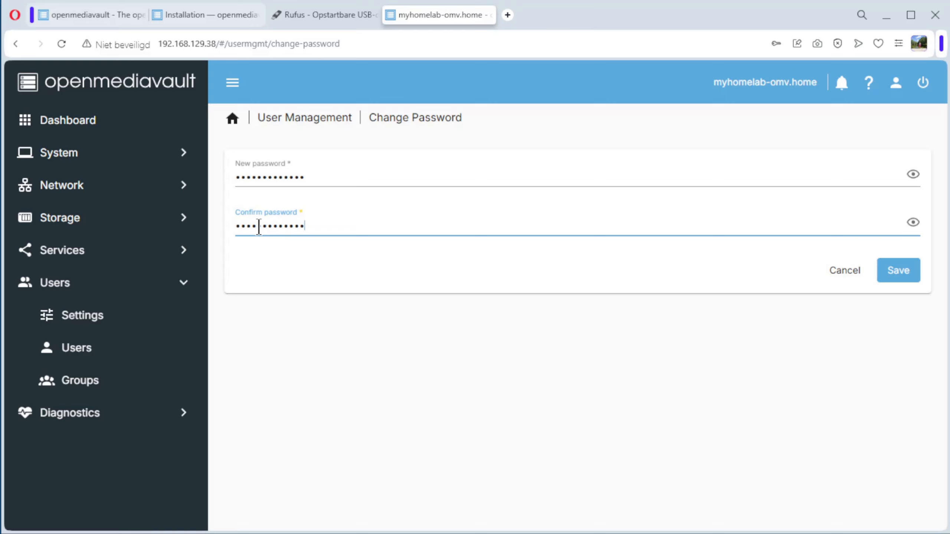
pyautogui.click(898, 271)
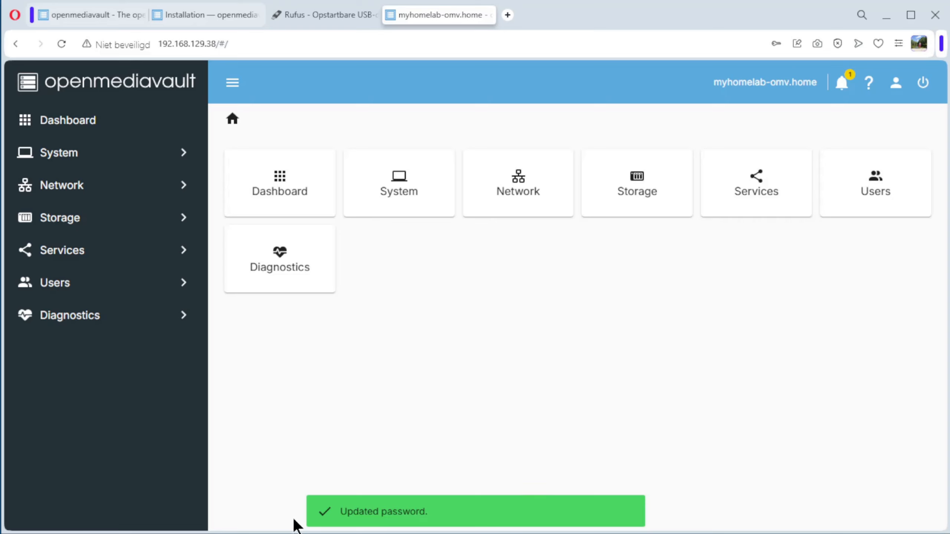
# Check the latest notification, close the notification list, and reboot the system with confirmation
pyautogui.click(842, 81)
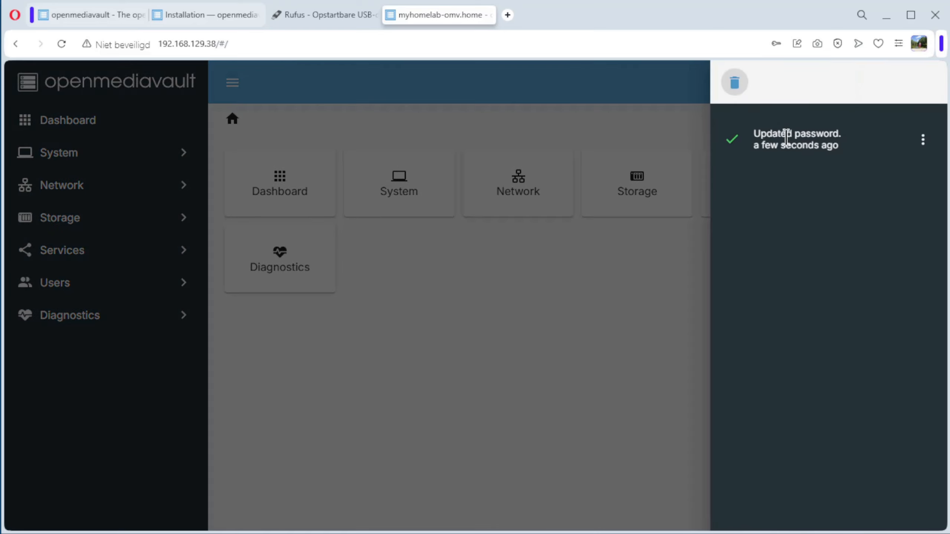
pyautogui.click(652, 79)
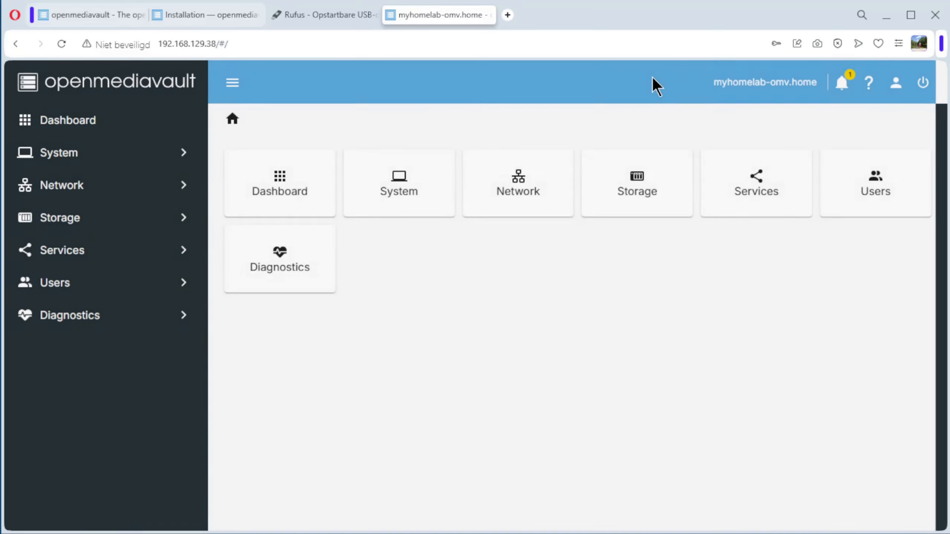
pyautogui.click(922, 84)
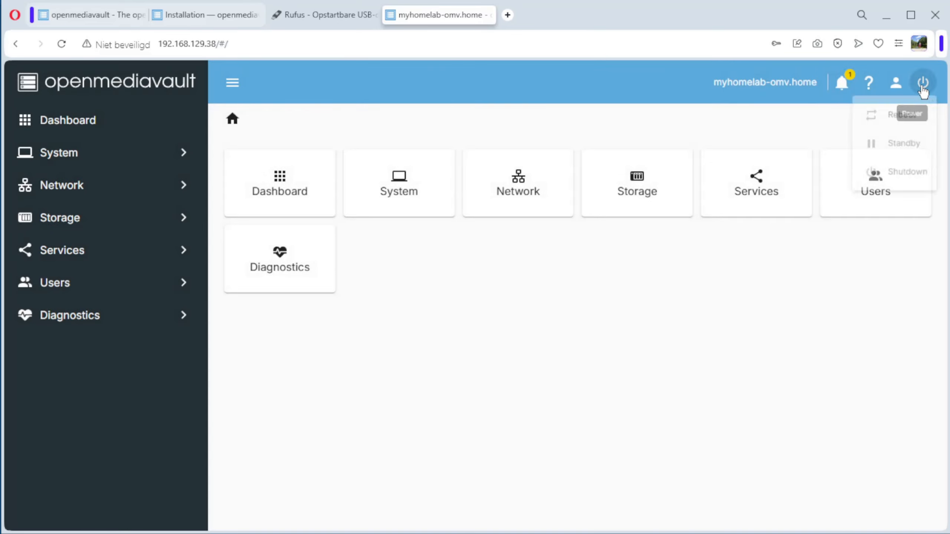
pyautogui.click(895, 119)
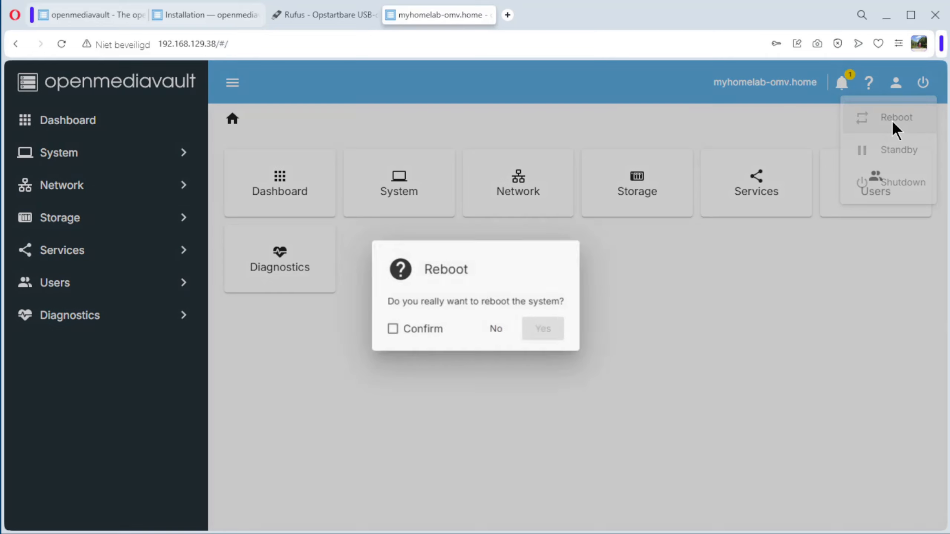
pyautogui.click(390, 332)
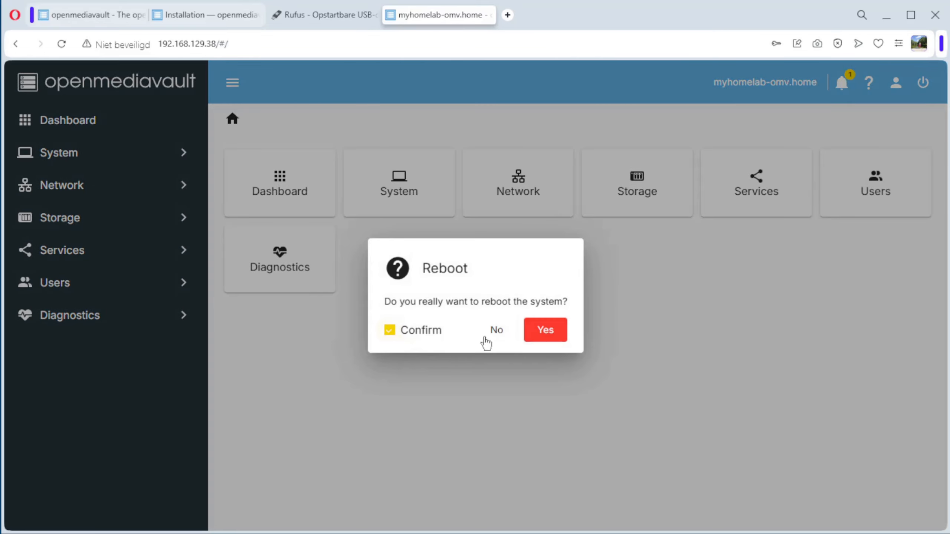
pyautogui.click(543, 338)
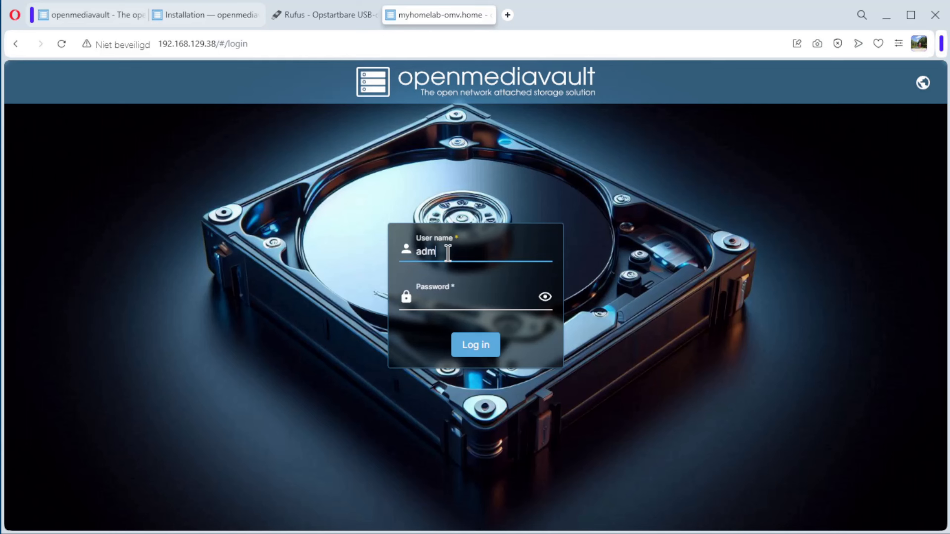
# Log in as admin with the account password and open the system's Workbench settings
pyautogui.click(429, 299)
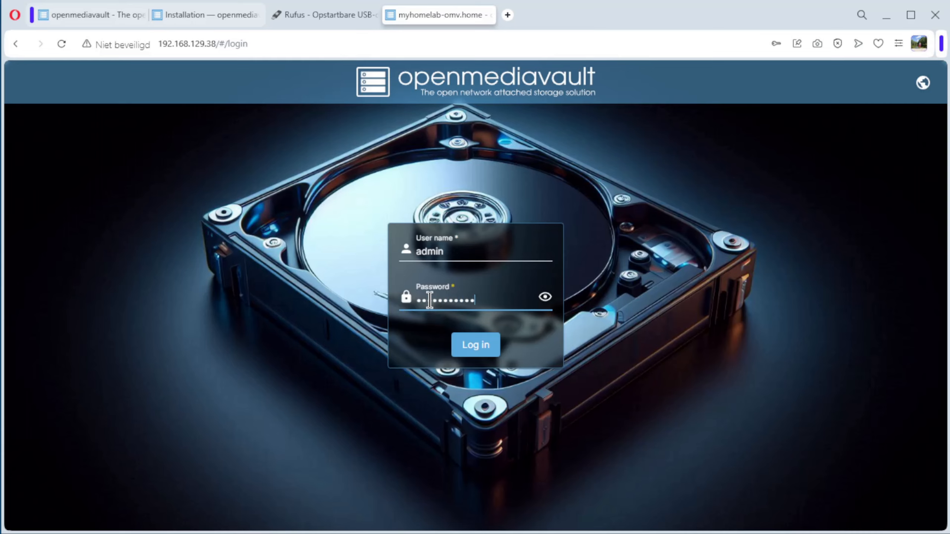
pyautogui.click(466, 344)
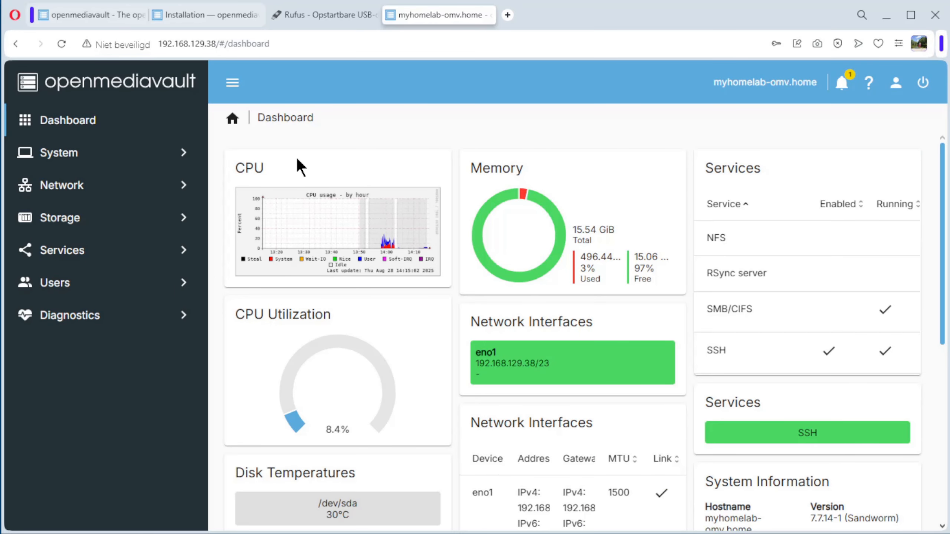
pyautogui.click(61, 157)
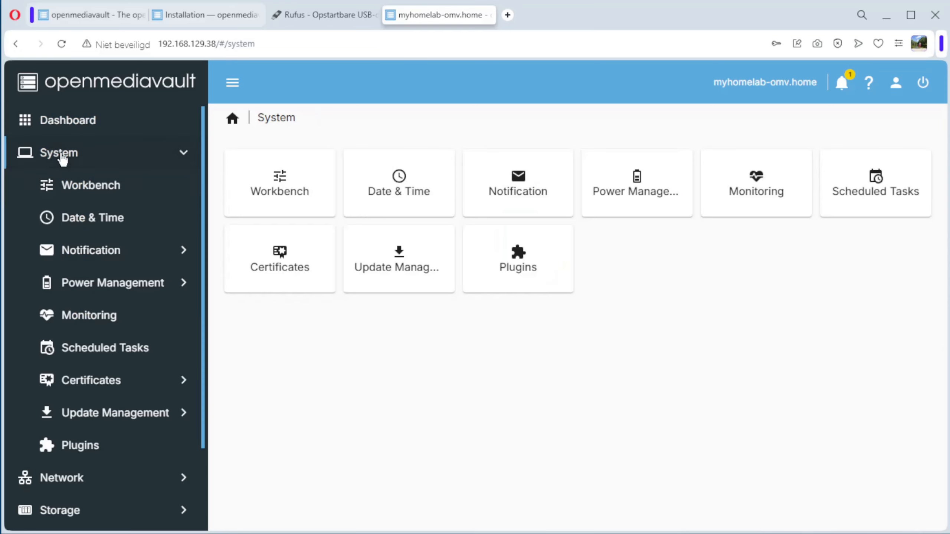
pyautogui.click(96, 190)
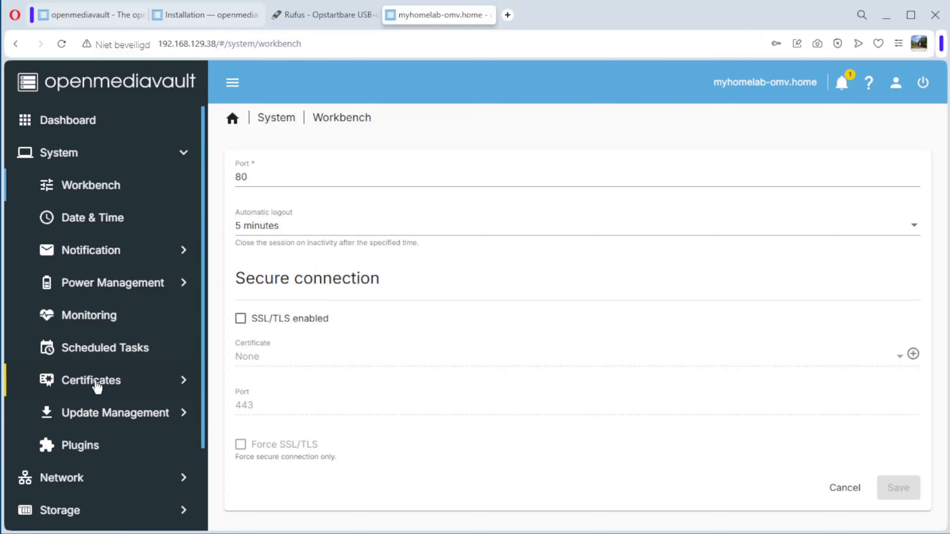
# Create a new SSL certificate with Belgium as the country, and apply the pending configuration changes
pyautogui.click(97, 388)
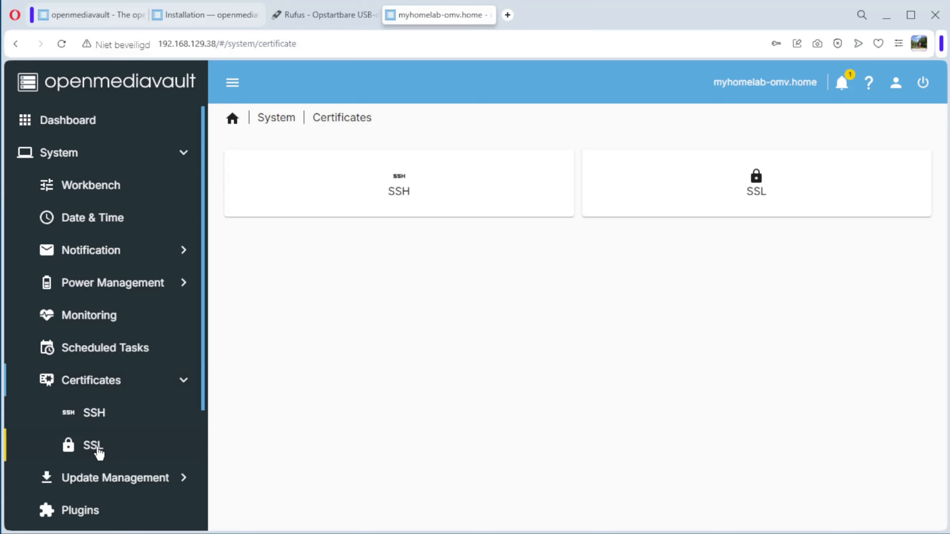
pyautogui.click(98, 449)
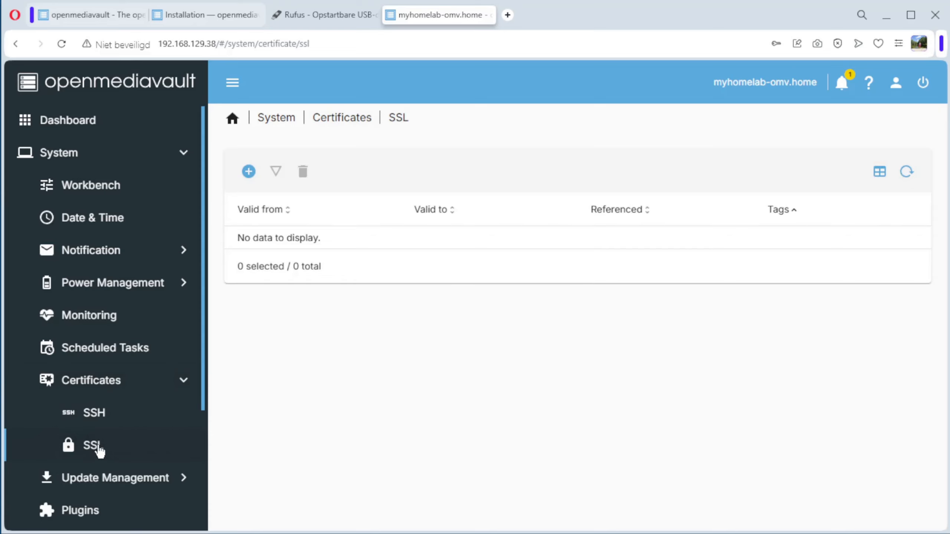
pyautogui.click(249, 171)
pyautogui.click(280, 206)
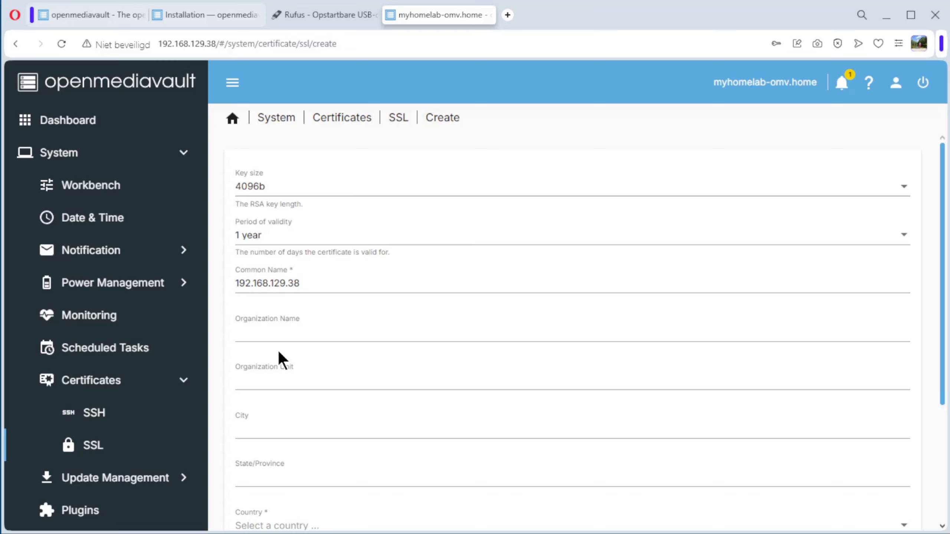
pyautogui.scroll(-3, 277, 354)
pyautogui.click(277, 390)
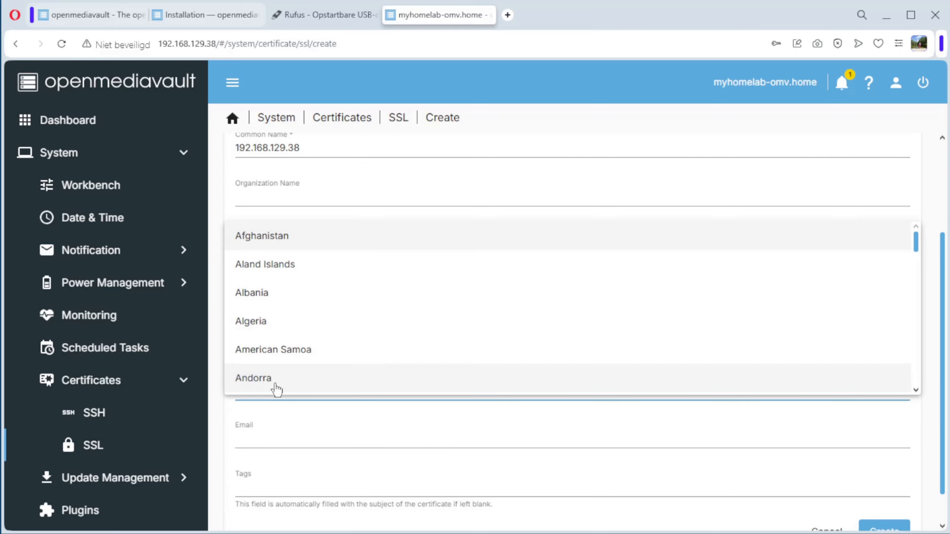
pyautogui.scroll(-10, 320, 302)
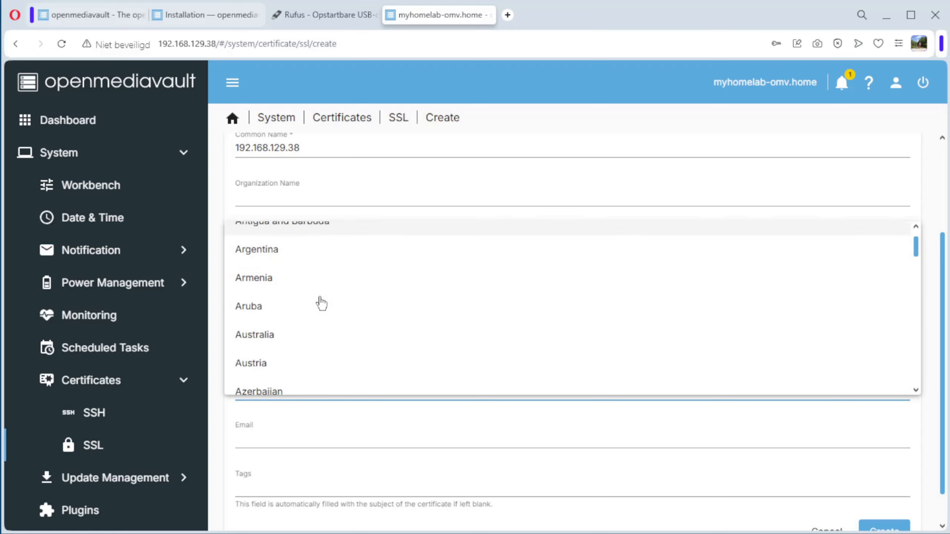
pyautogui.scroll(-2, 320, 303)
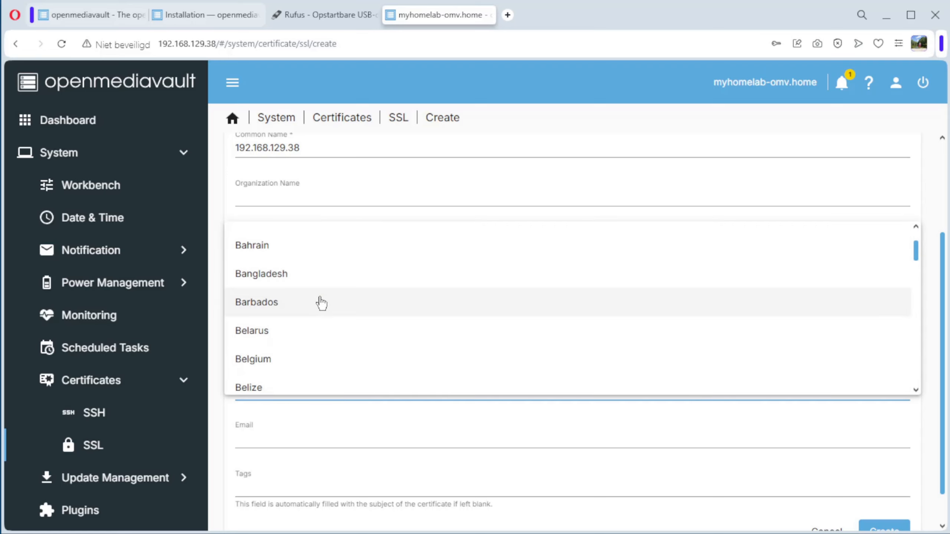
pyautogui.click(256, 372)
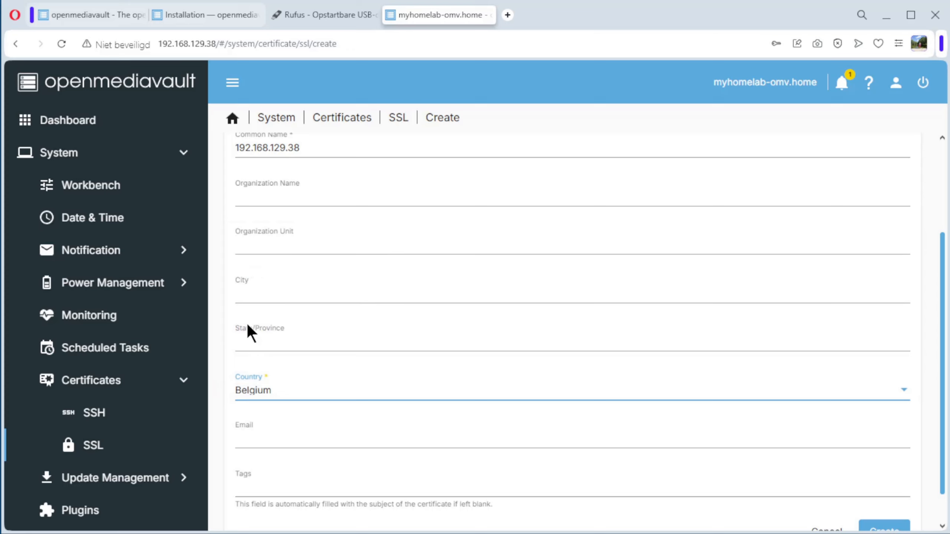
pyautogui.scroll(-1, 347, 398)
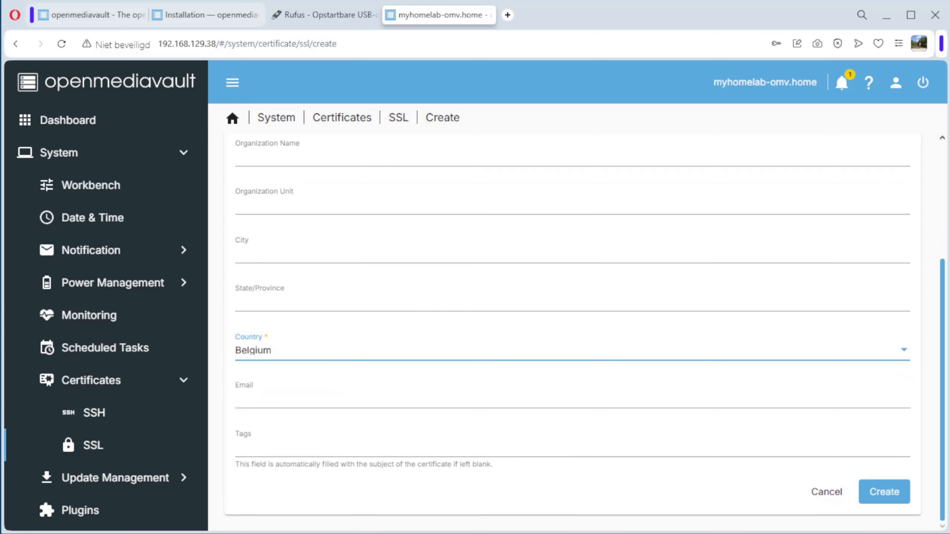
pyautogui.click(885, 492)
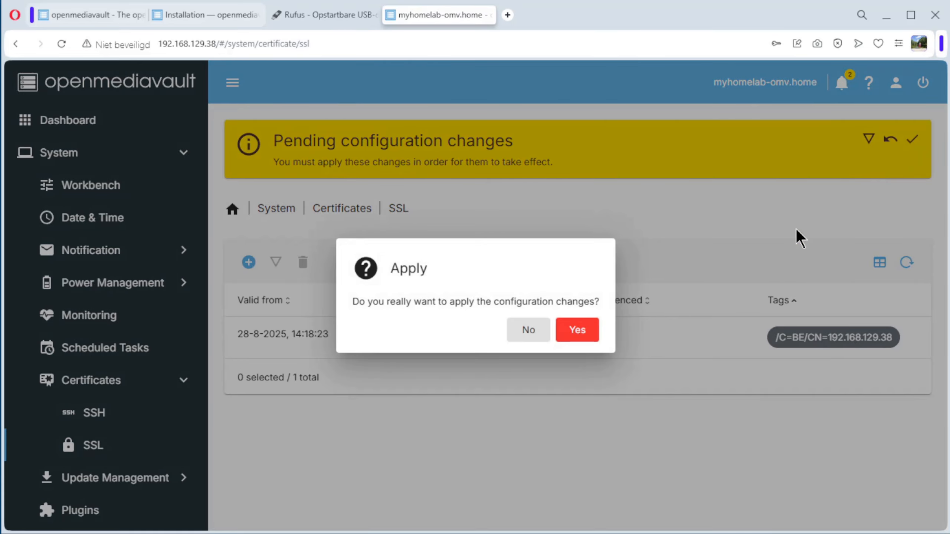
pyautogui.click(578, 330)
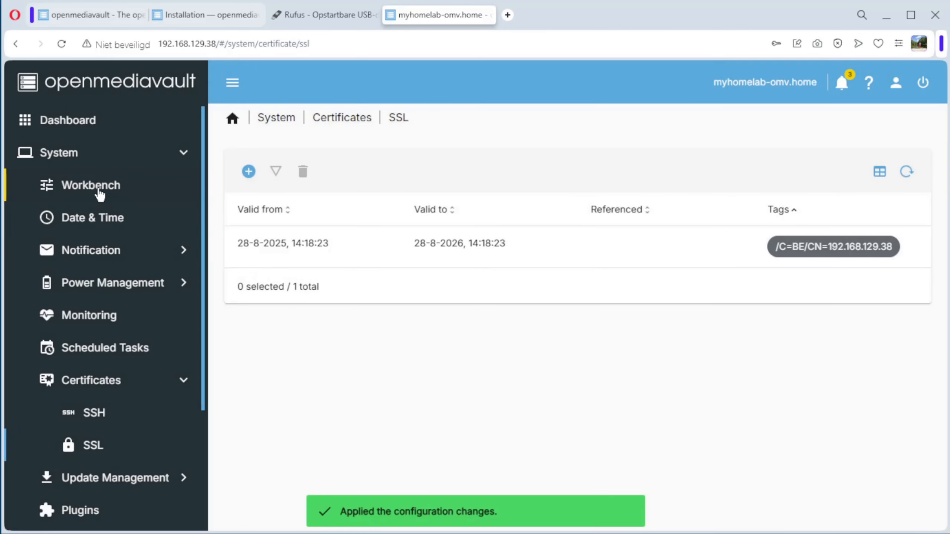
# Open the system's Workbench settings and set the automatic logout to 60 minutes
pyautogui.click(100, 193)
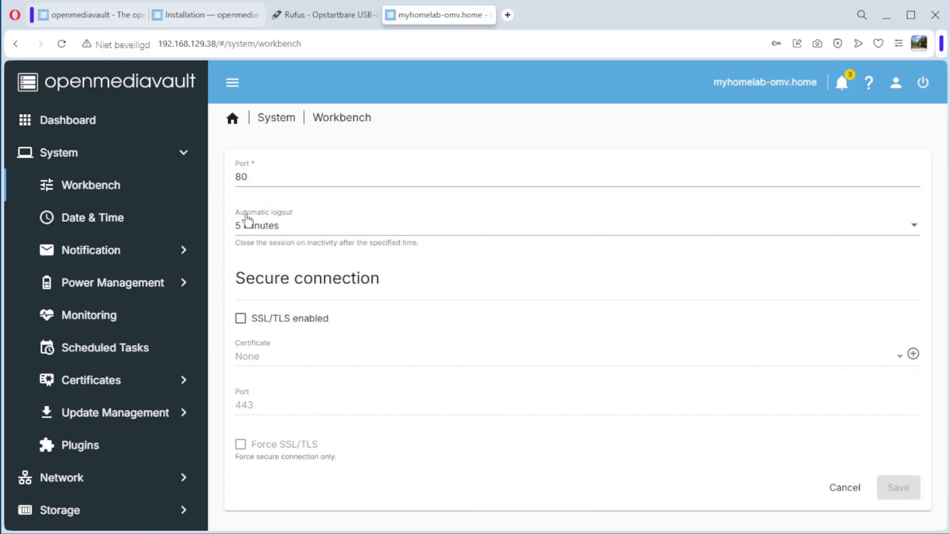
pyautogui.click(267, 233)
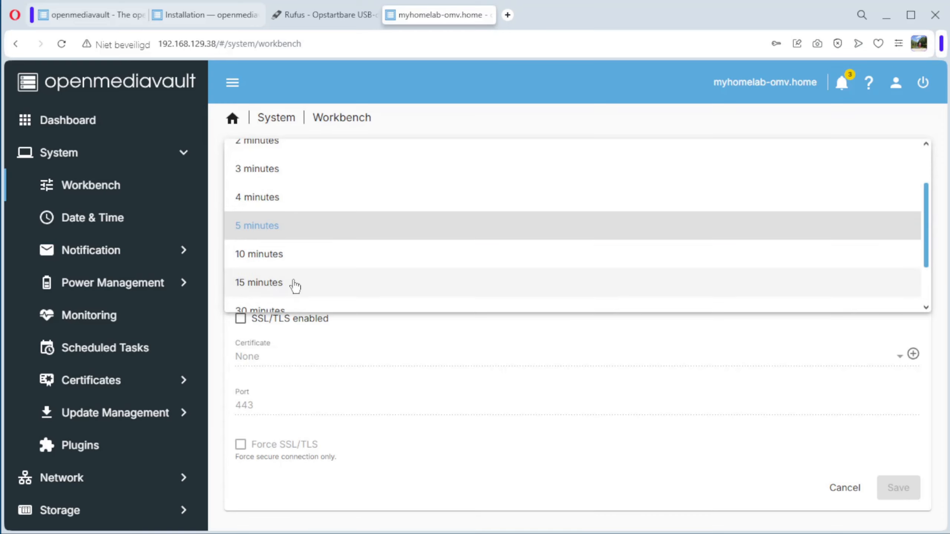
pyautogui.scroll(-2, 295, 284)
pyautogui.click(270, 270)
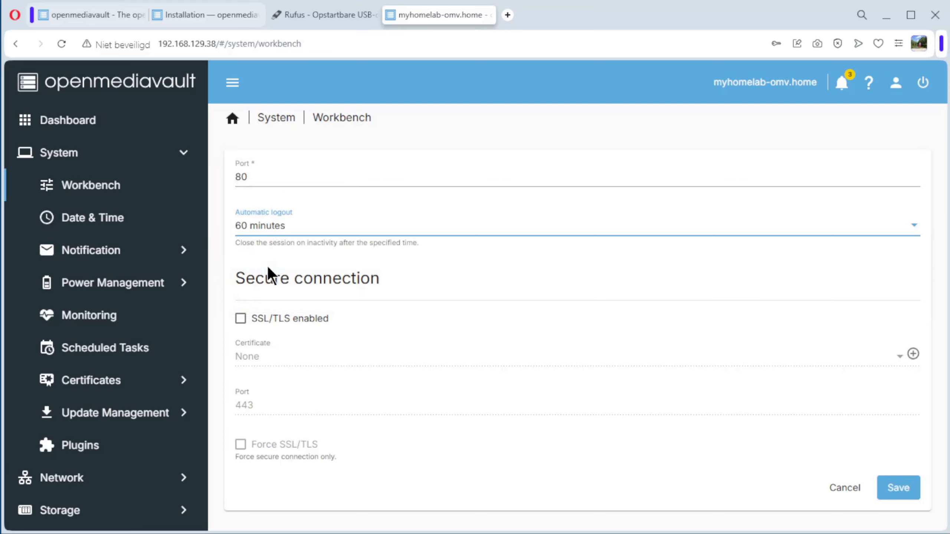
# Enable SSL/TLS for the secure connection with the /C=BE/CN=192.168.129.38 certificate, and turn on Force SSL/TLS
pyautogui.click(240, 320)
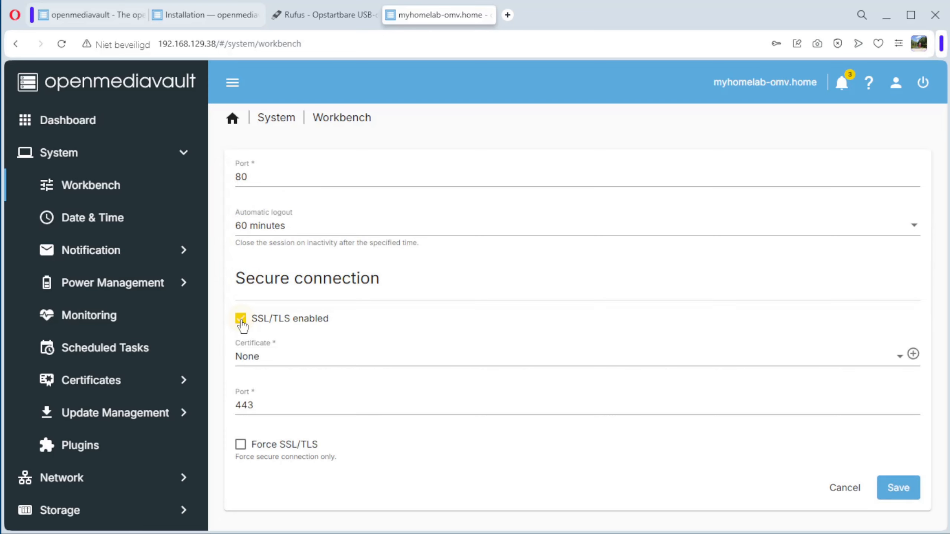
pyautogui.click(252, 362)
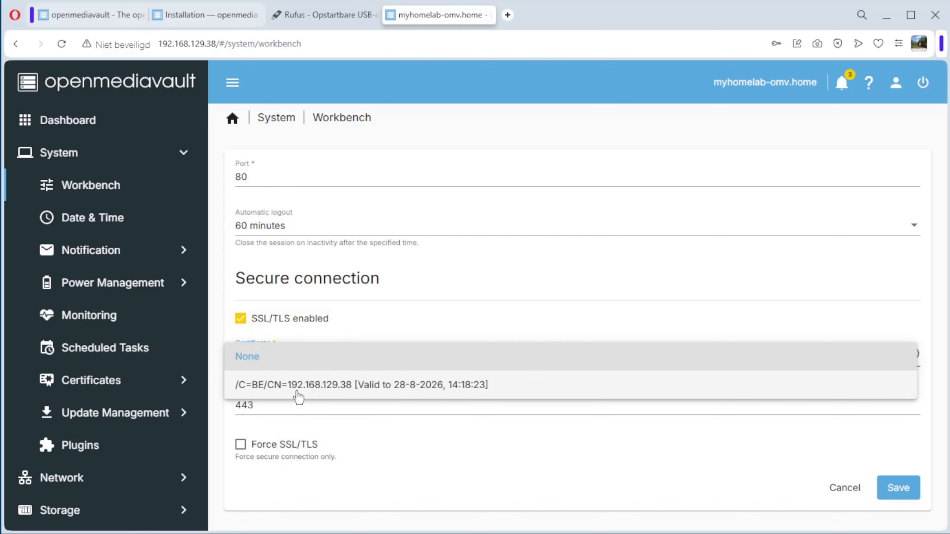
pyautogui.click(352, 386)
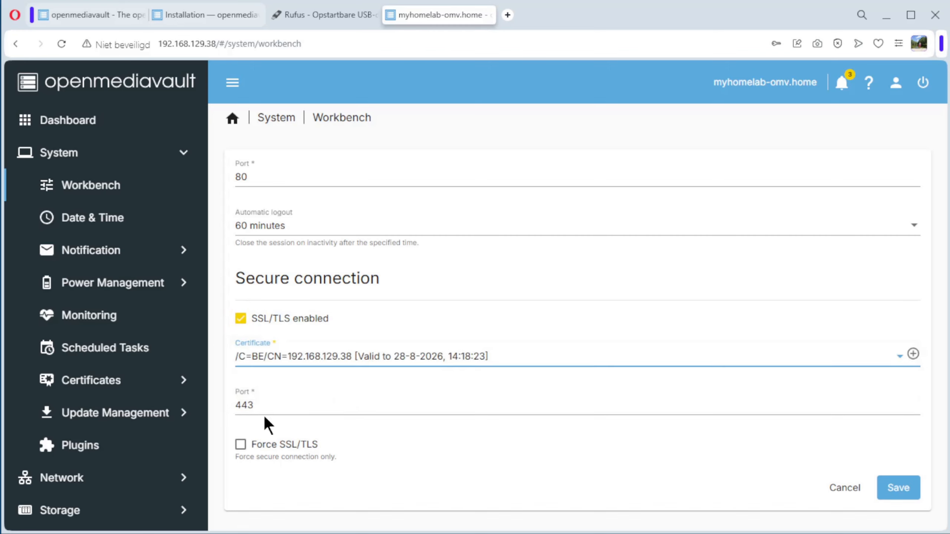
pyautogui.click(241, 446)
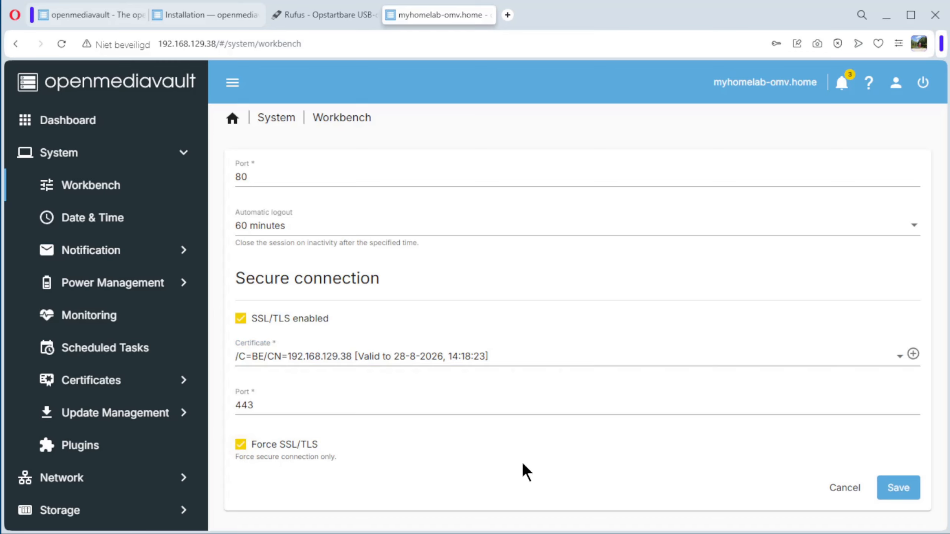
# Save the Workbench settings and apply the pending configuration changes with confirmation
pyautogui.click(906, 496)
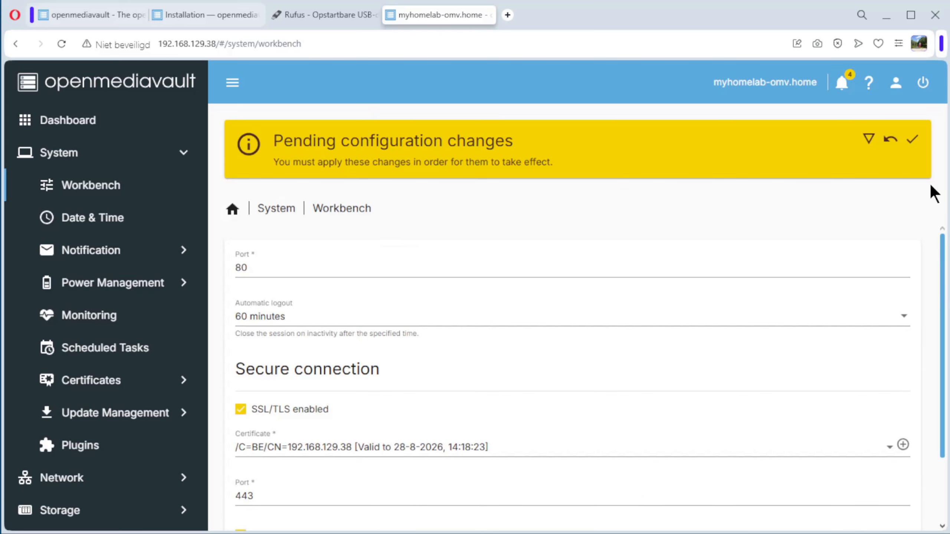
pyautogui.click(912, 140)
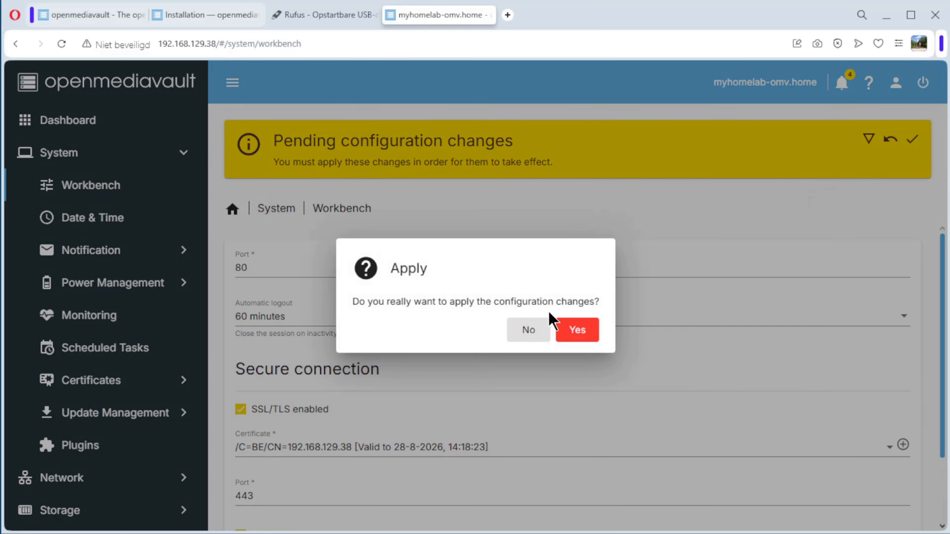
pyautogui.click(581, 330)
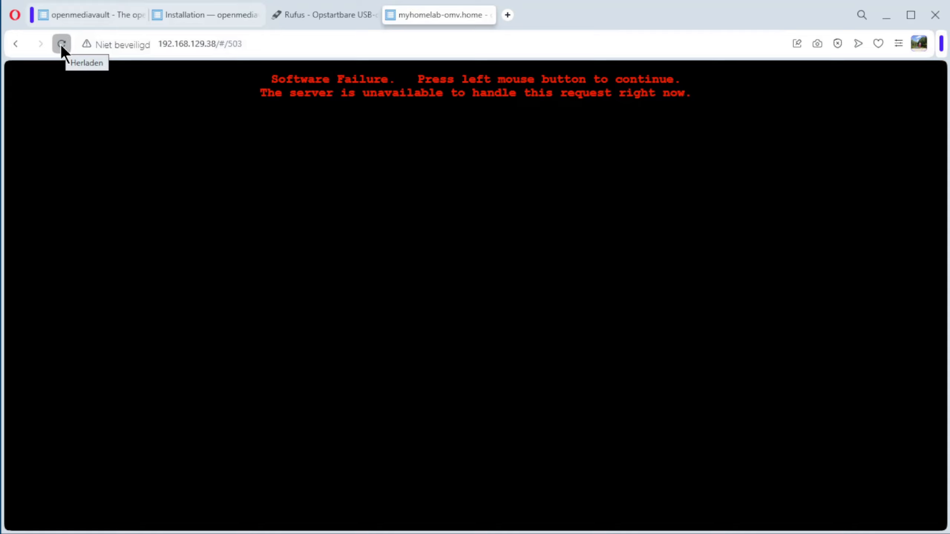
# Reload the web interface and proceed to the site past the browser's privacy warning
pyautogui.click(61, 45)
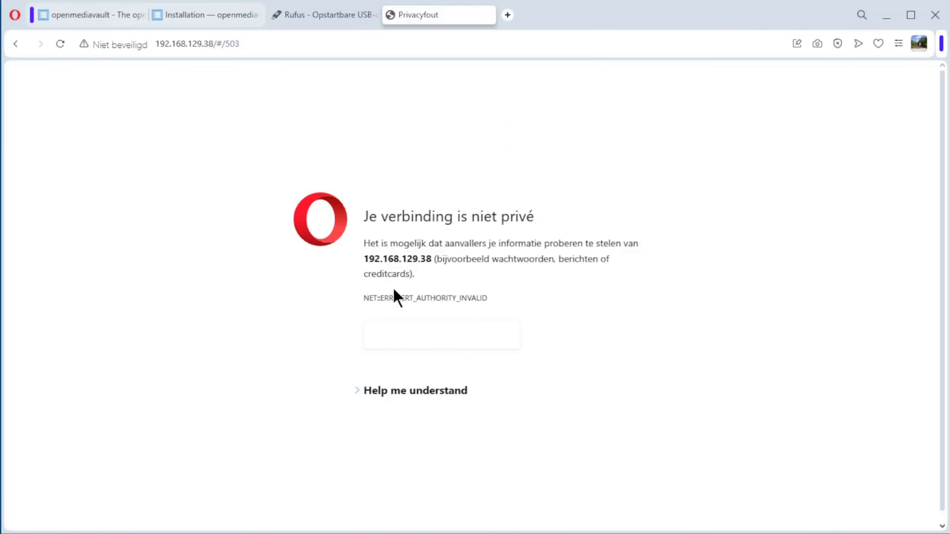
pyautogui.click(432, 394)
pyautogui.click(451, 437)
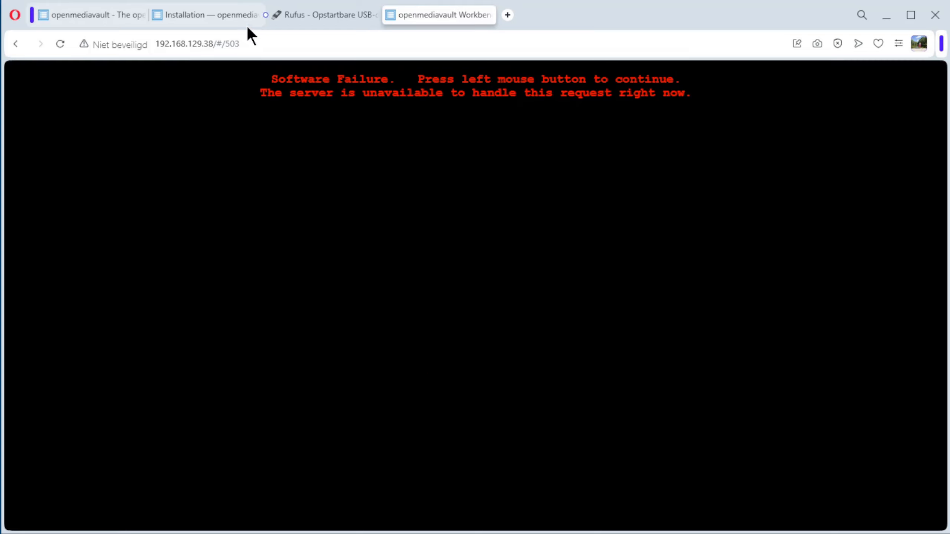
# Load the web interface's base address 192.168.129.38 and log in as admin with the account password
pyautogui.click(247, 44)
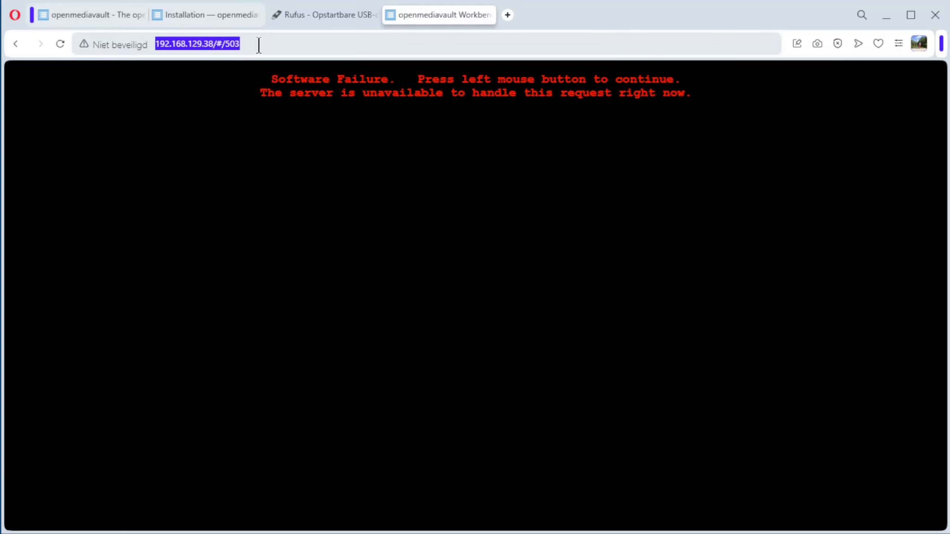
pyautogui.click(258, 45)
pyautogui.press('BackSpace')
pyautogui.press('BackSpace')
pyautogui.press('BackSpace')
pyautogui.press('BackSpace')
pyautogui.press('BackSpace')
pyautogui.press('BackSpace')
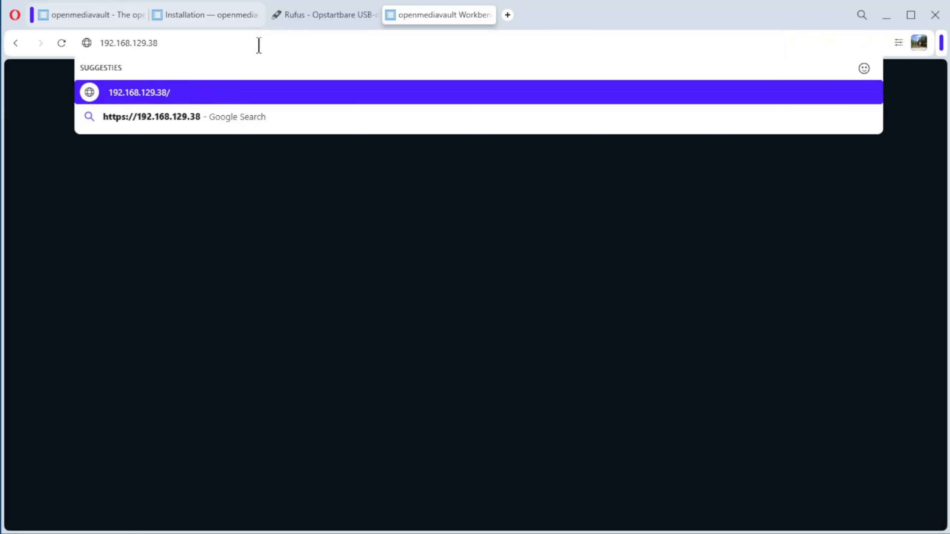
pyautogui.press('Return')
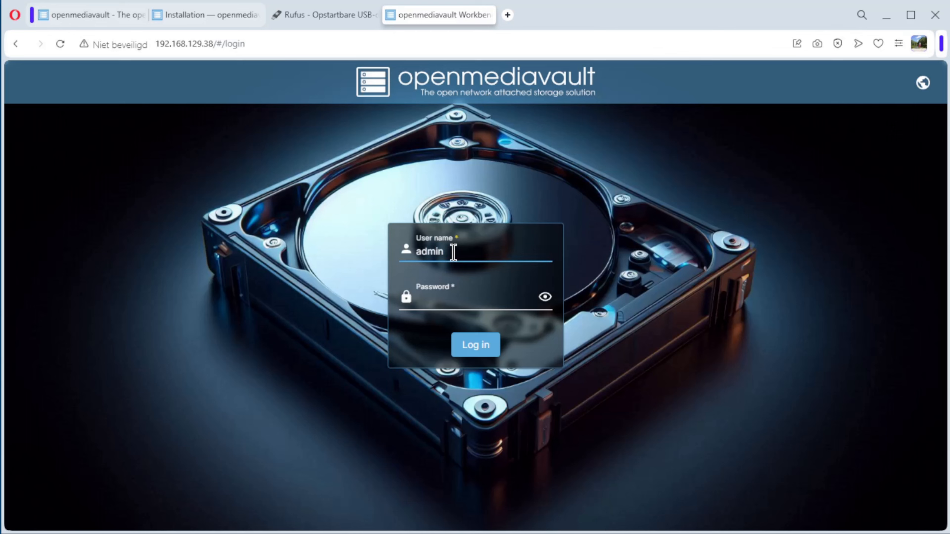
pyautogui.click(443, 304)
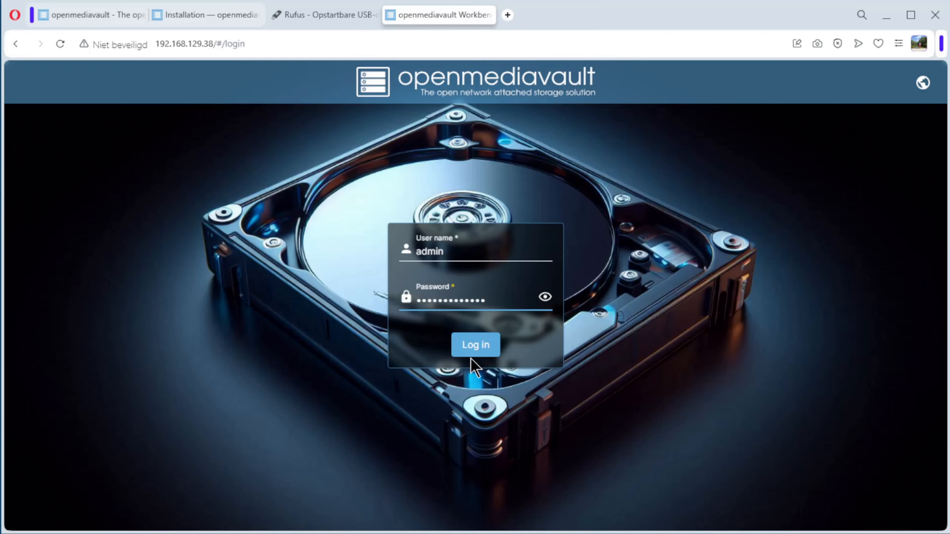
pyautogui.click(482, 351)
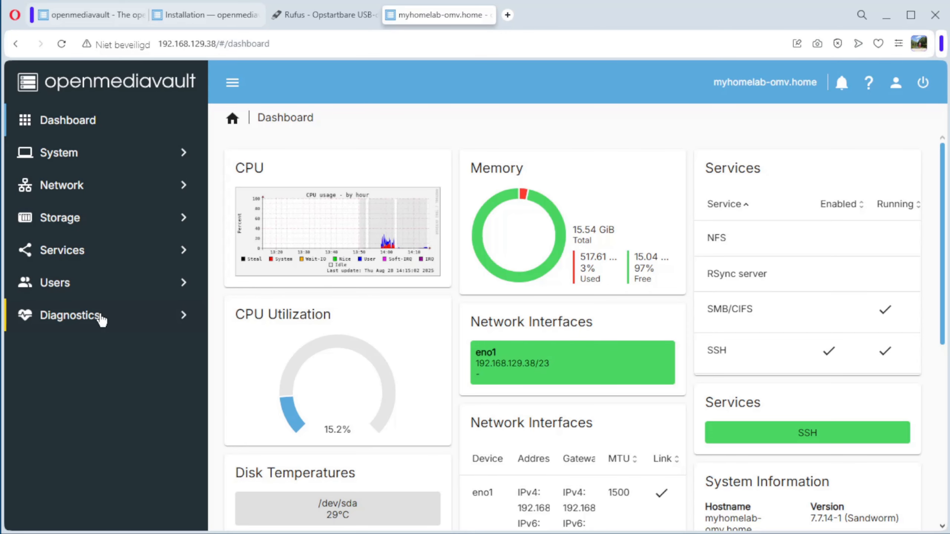
# Read the first-time-use note on SSH and root access in the openmediavault installation documentation, and return to the web interface
pyautogui.click(202, 15)
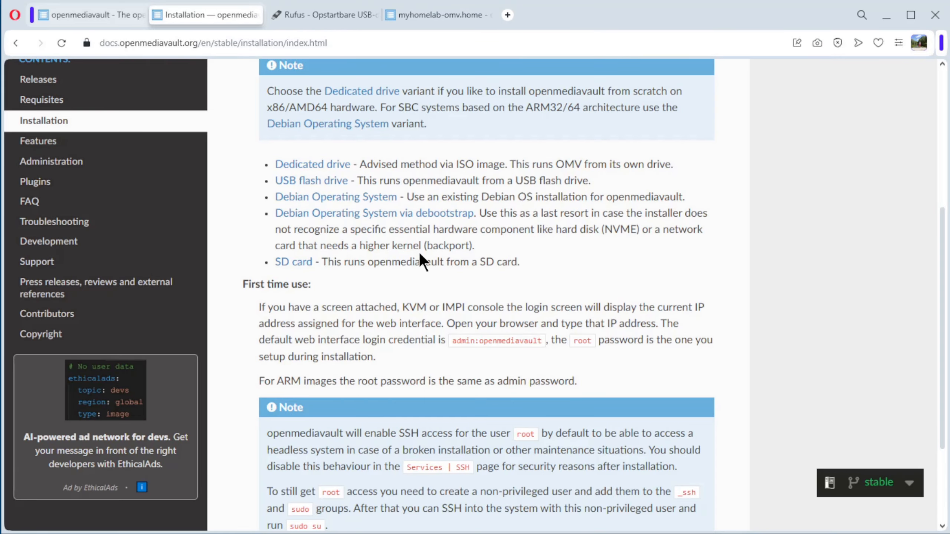
pyautogui.scroll(-3, 419, 253)
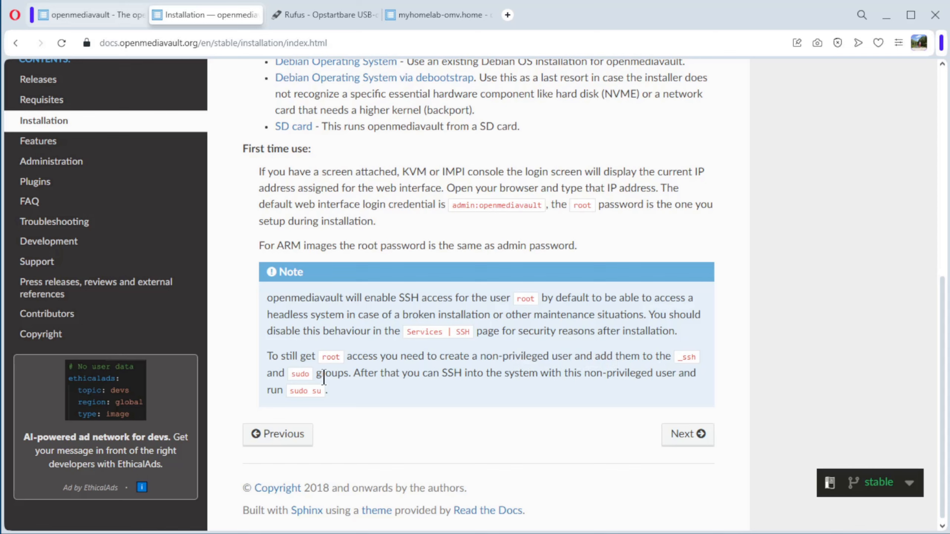
pyautogui.click(435, 17)
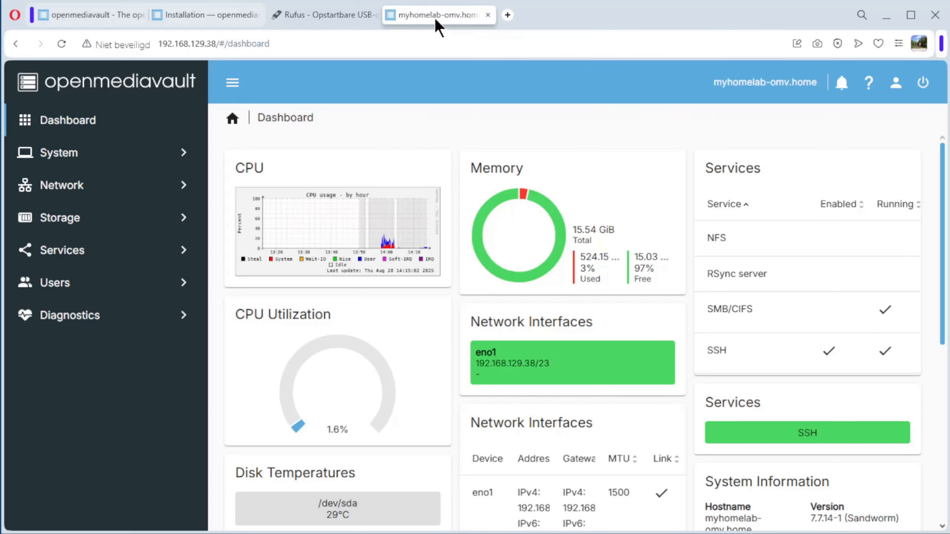
# Start creating a new user in user management, entering the username and entering and confirming the account password
pyautogui.click(54, 281)
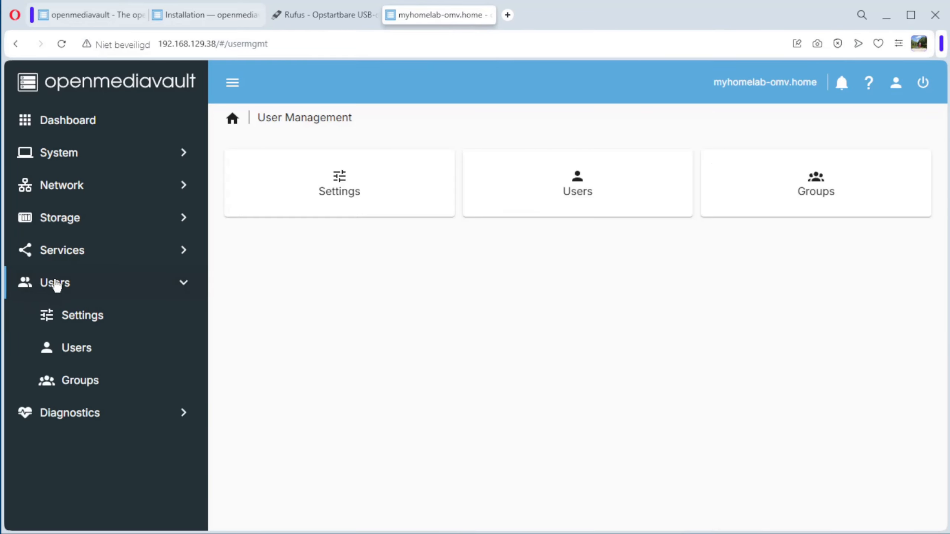
pyautogui.click(85, 359)
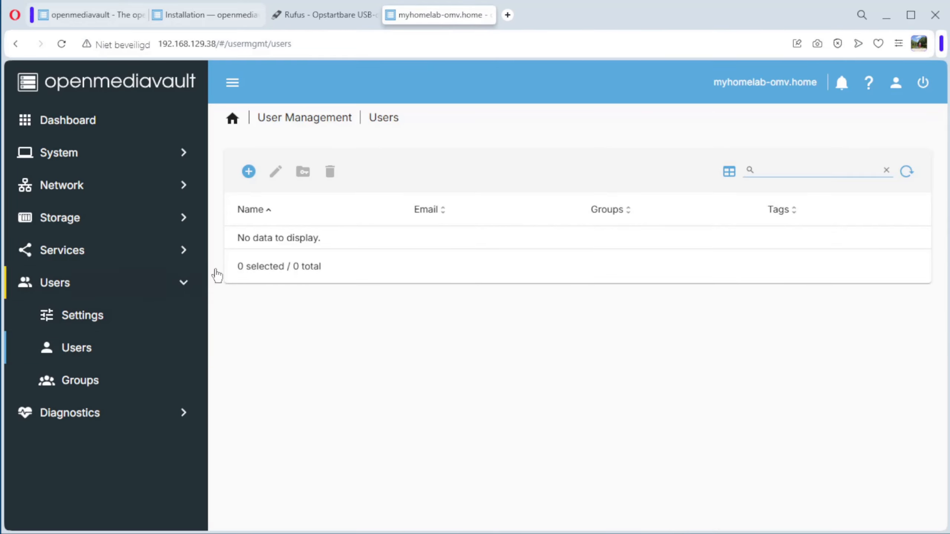
pyautogui.click(247, 173)
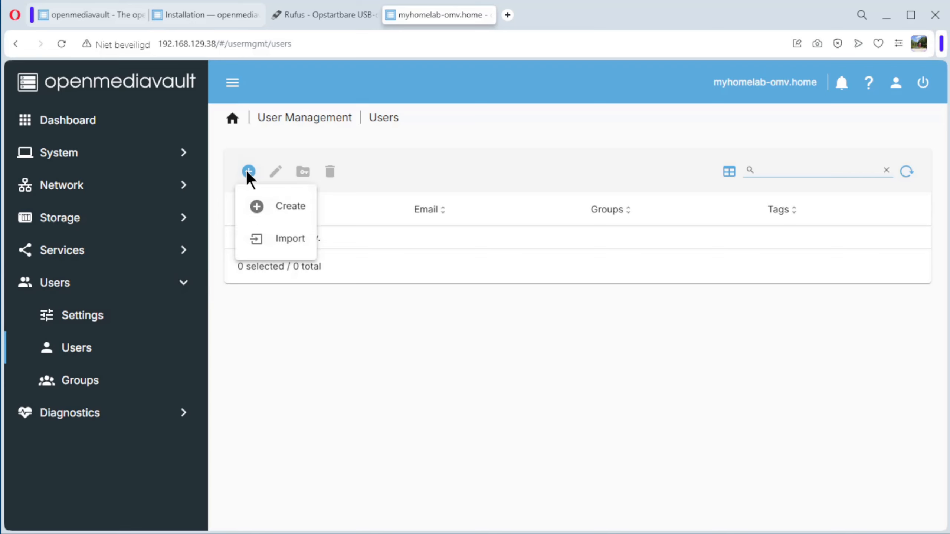
pyautogui.click(291, 213)
pyautogui.click(279, 177)
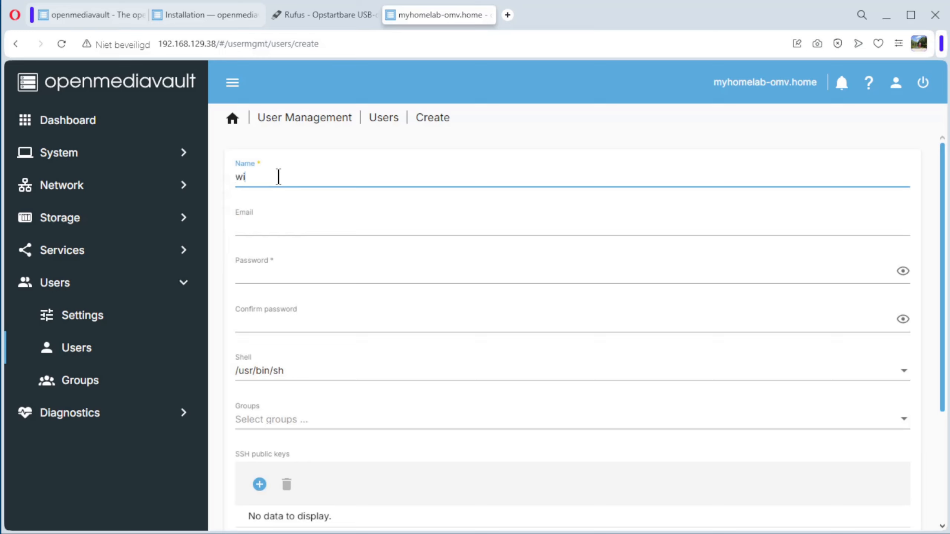
pyautogui.click(275, 269)
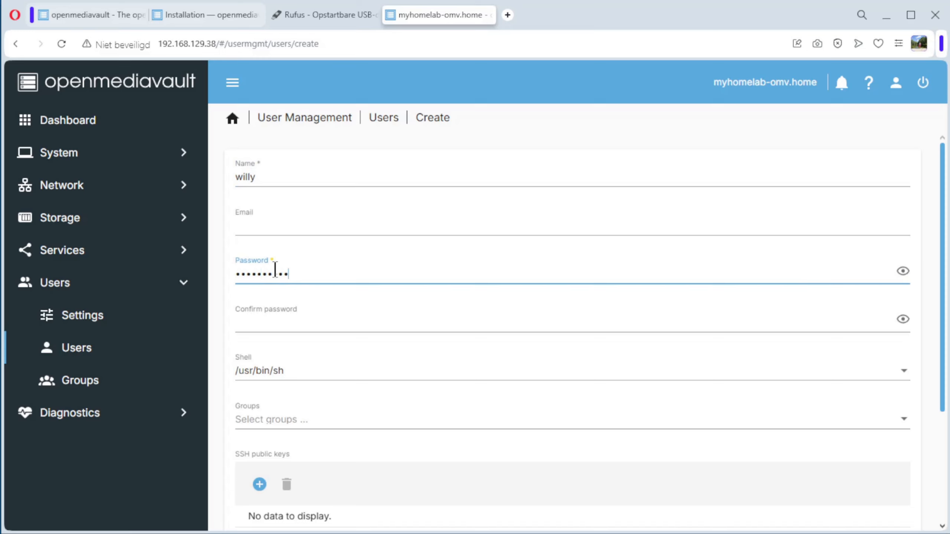
pyautogui.click(256, 321)
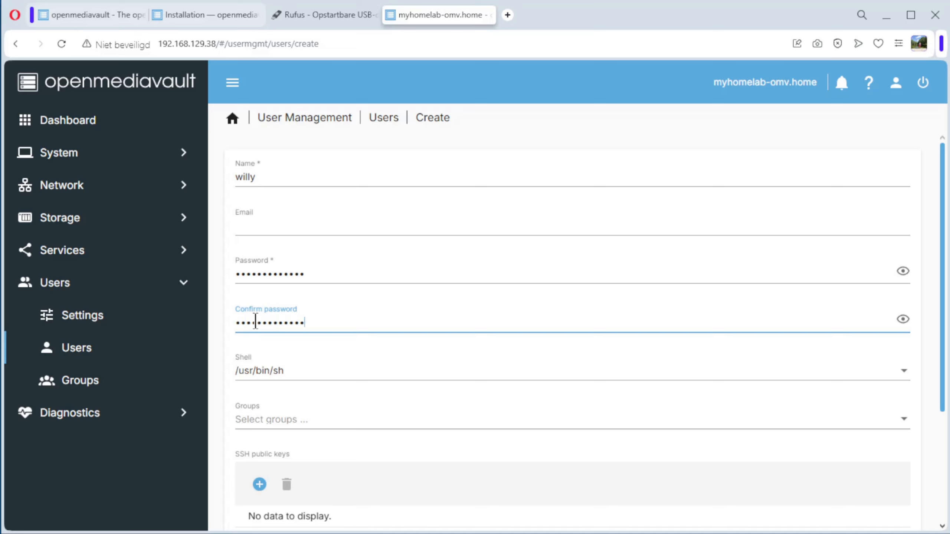
# Assign the new user to the _ssh and sudo groups
pyautogui.click(289, 420)
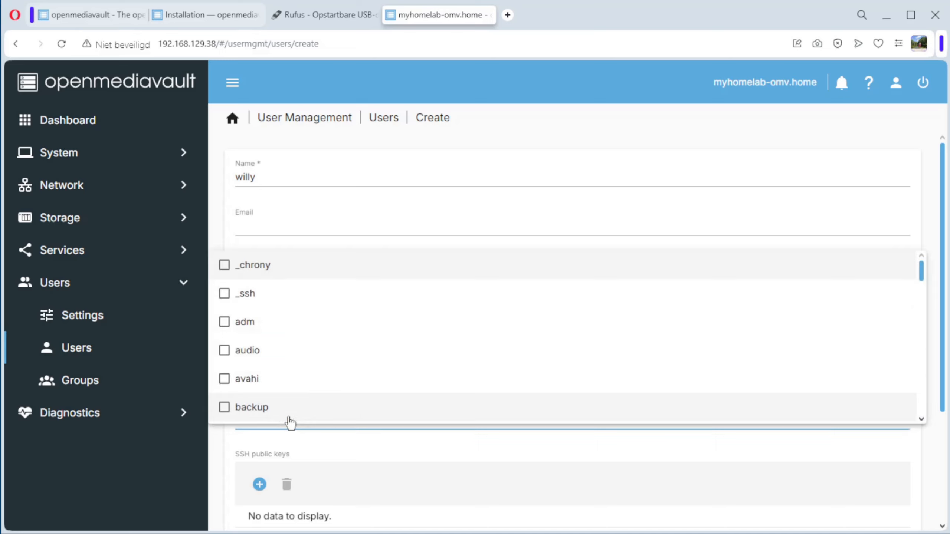
pyautogui.click(223, 296)
pyautogui.scroll(-3, 301, 333)
pyautogui.scroll(-6, 302, 332)
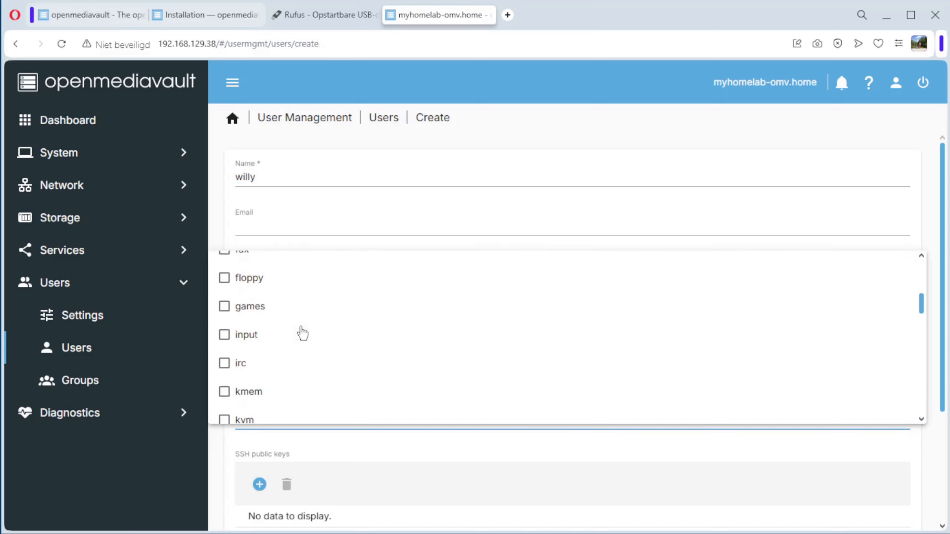
pyautogui.scroll(-1, 302, 332)
pyautogui.scroll(-8, 302, 332)
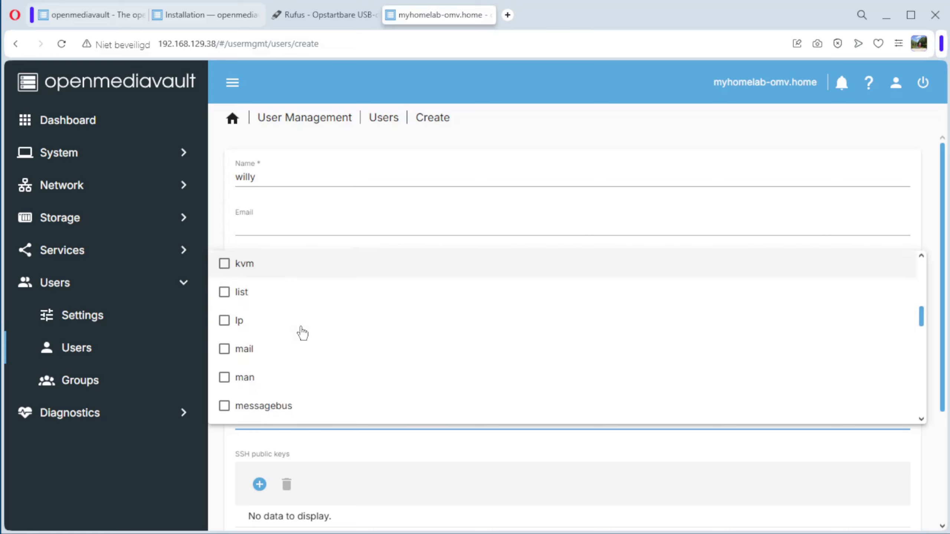
pyautogui.scroll(-6, 302, 332)
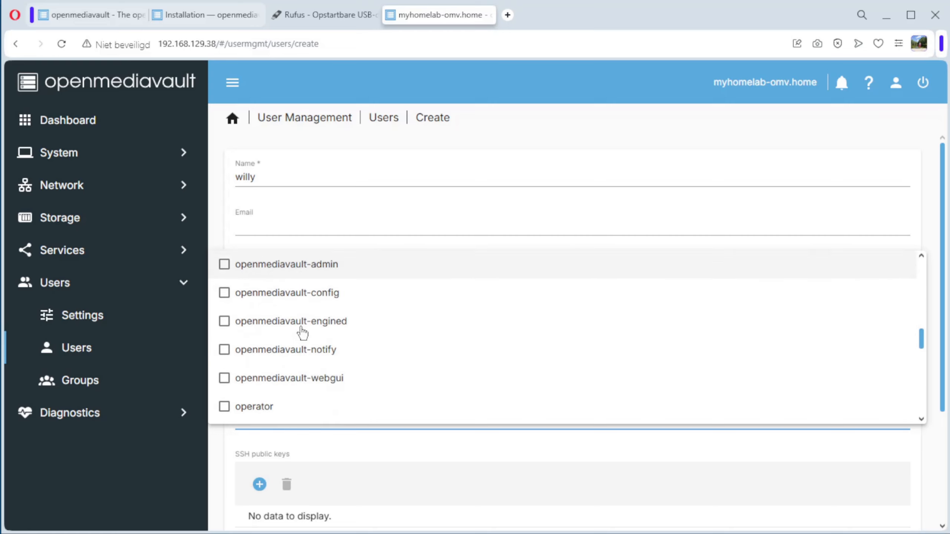
pyautogui.scroll(-6, 302, 332)
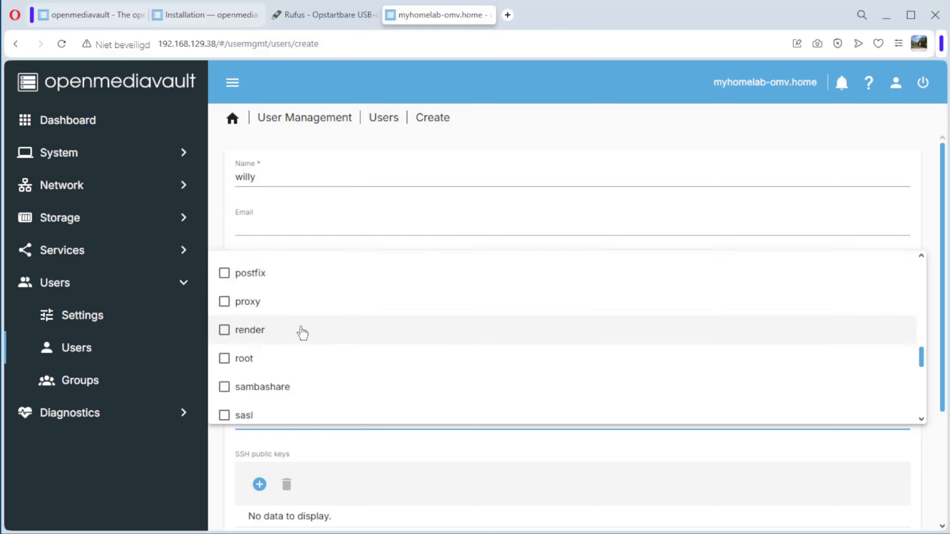
pyautogui.scroll(-6, 302, 332)
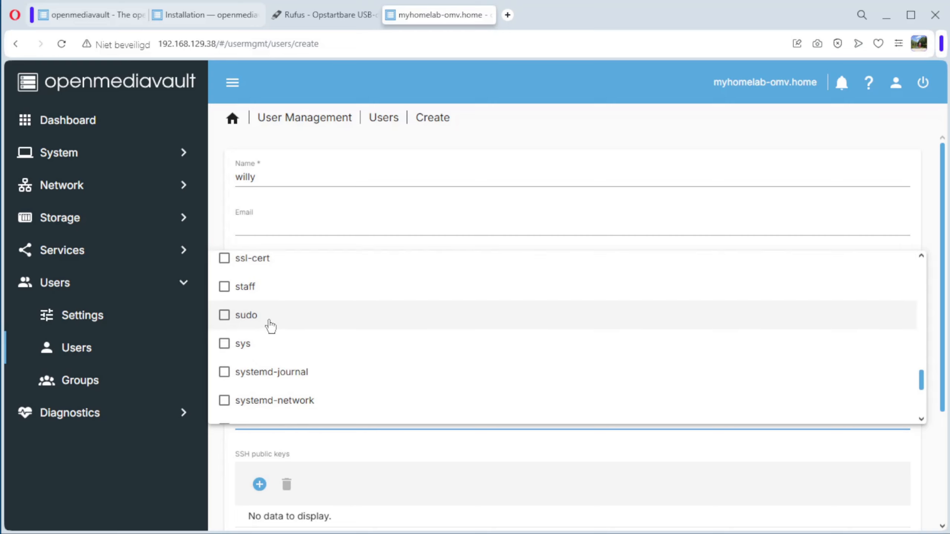
pyautogui.click(225, 316)
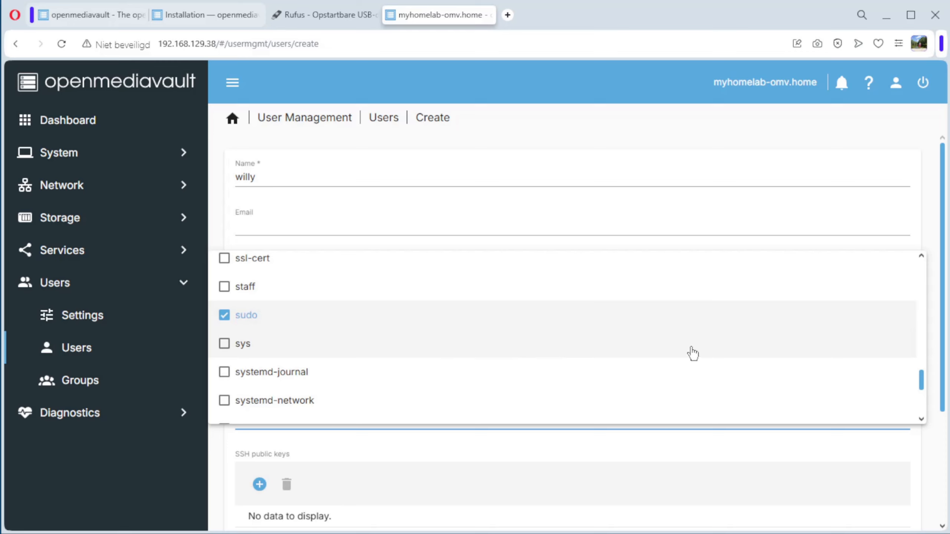
pyautogui.click(706, 470)
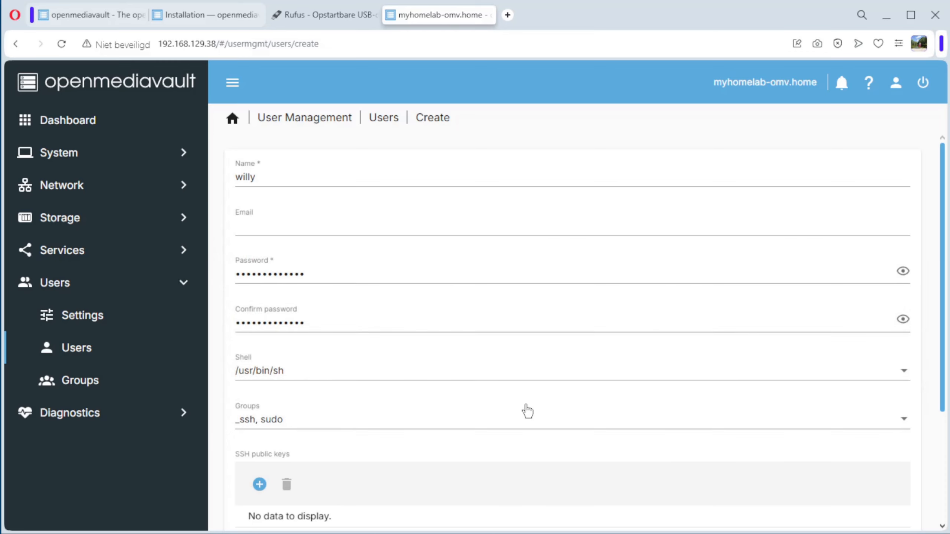
pyautogui.scroll(-4, 528, 412)
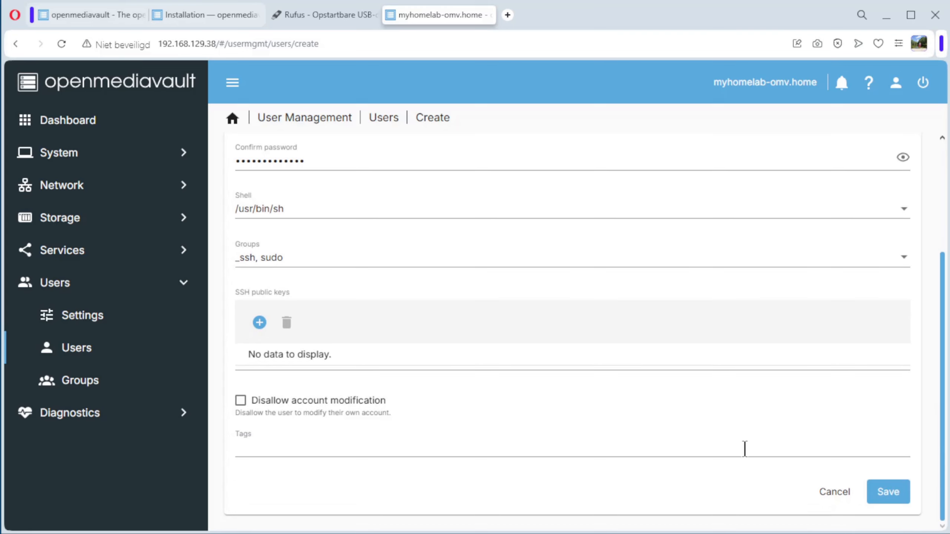
# Save the new user account and apply the pending configuration changes
pyautogui.click(884, 496)
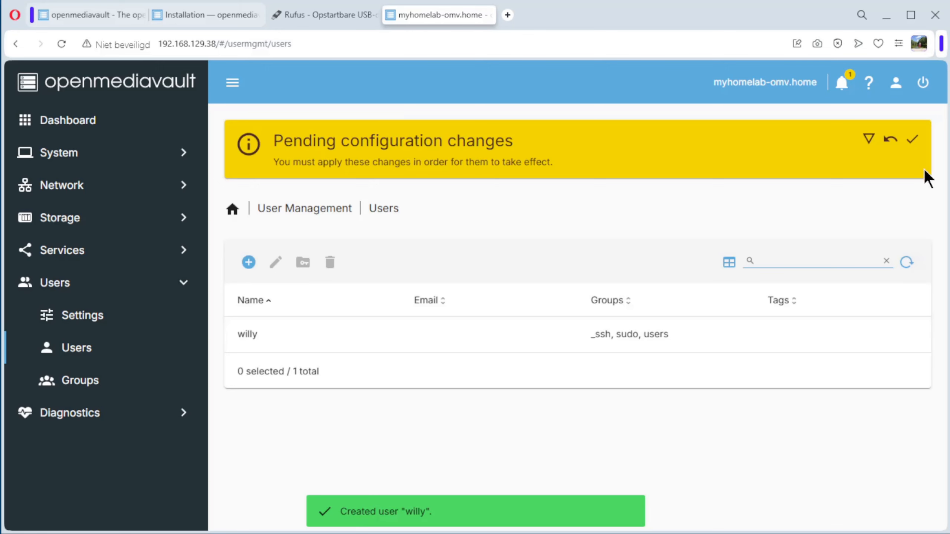
pyautogui.click(909, 146)
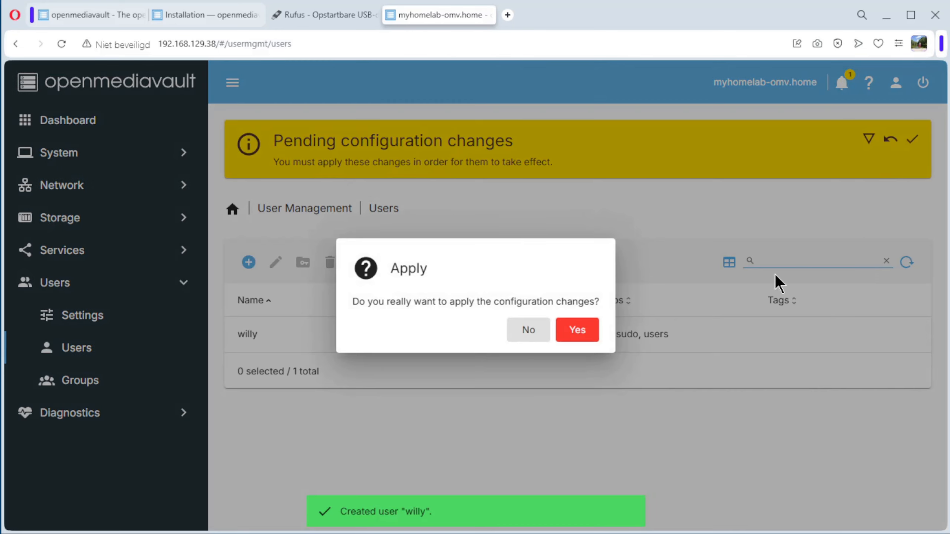
pyautogui.click(575, 330)
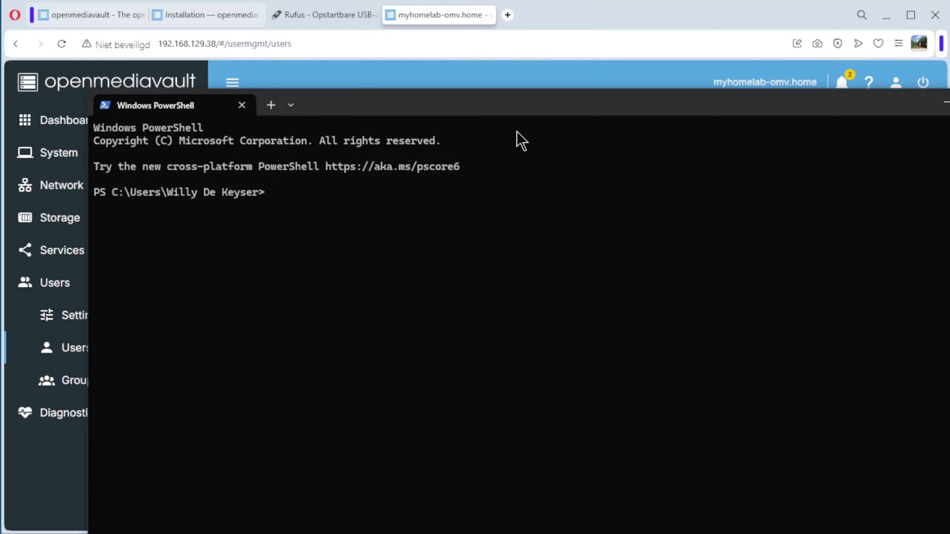
# In Windows PowerShell, connect over SSH to 192.168.129.38 as the new user, accepting the host key and entering the account password, and run ls
pyautogui.moveTo(523, 104); pyautogui.dragTo(450, 57)
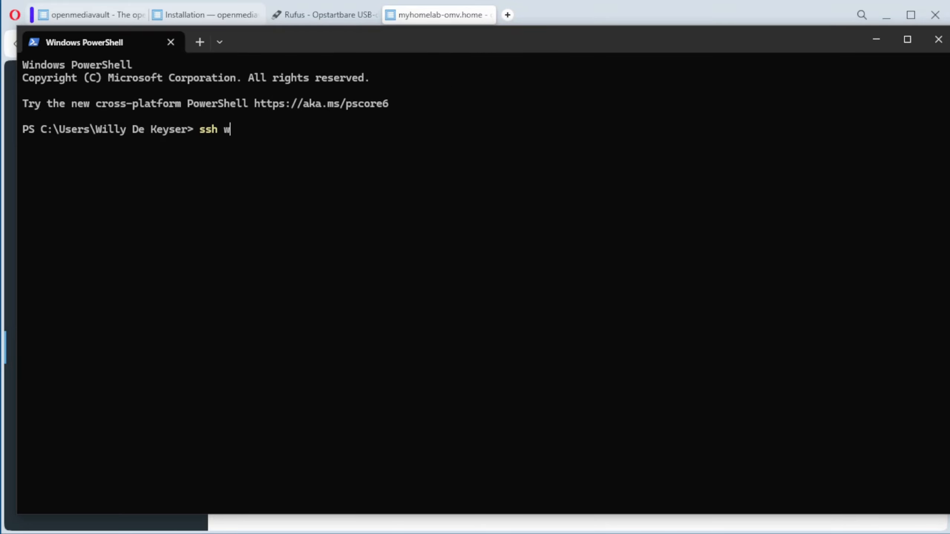
pyautogui.write('lly@192.168.129.38')
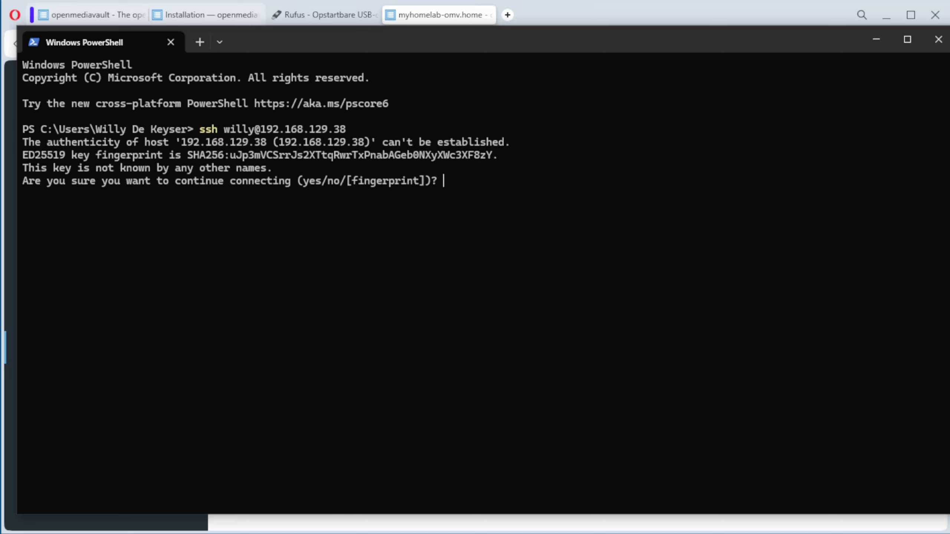
pyautogui.write('yes')
pyautogui.press('Return')
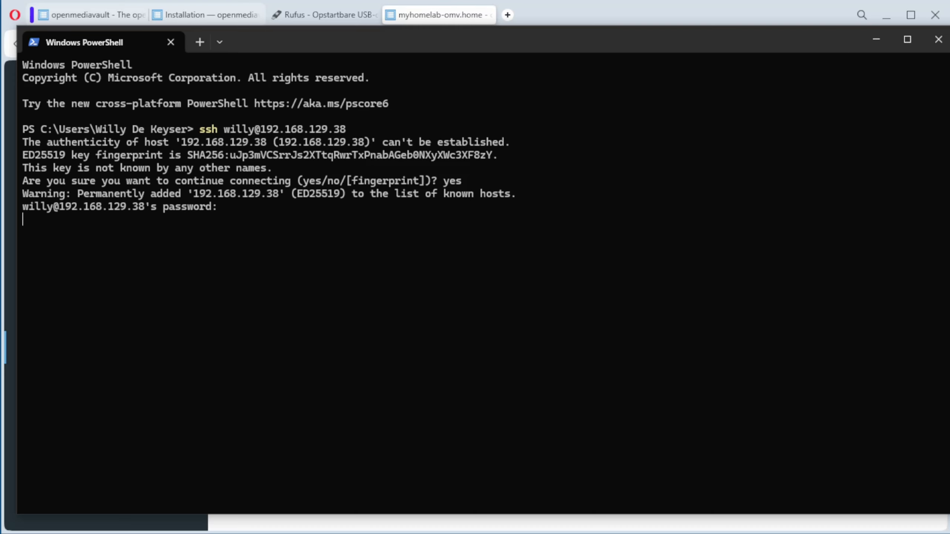
pyautogui.press('Return')
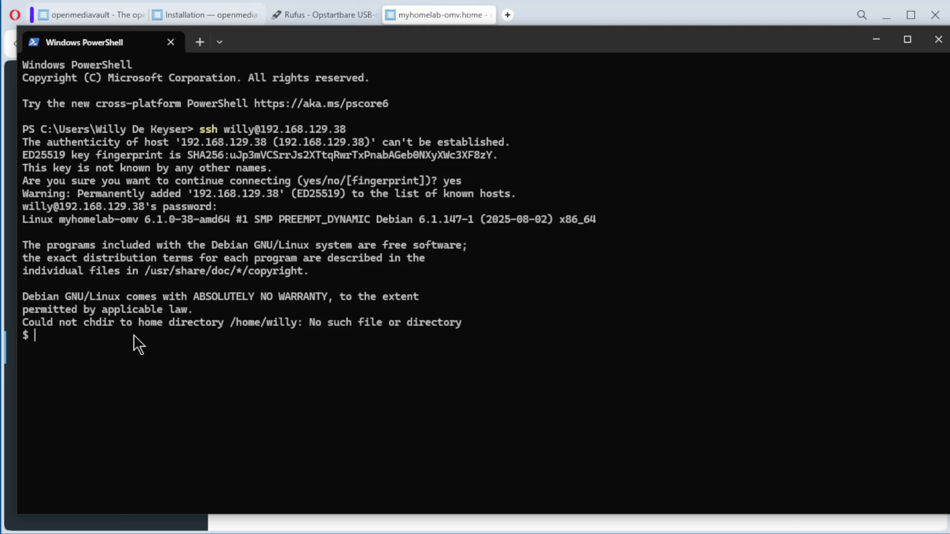
pyautogui.write('ls')
pyautogui.press('Return')
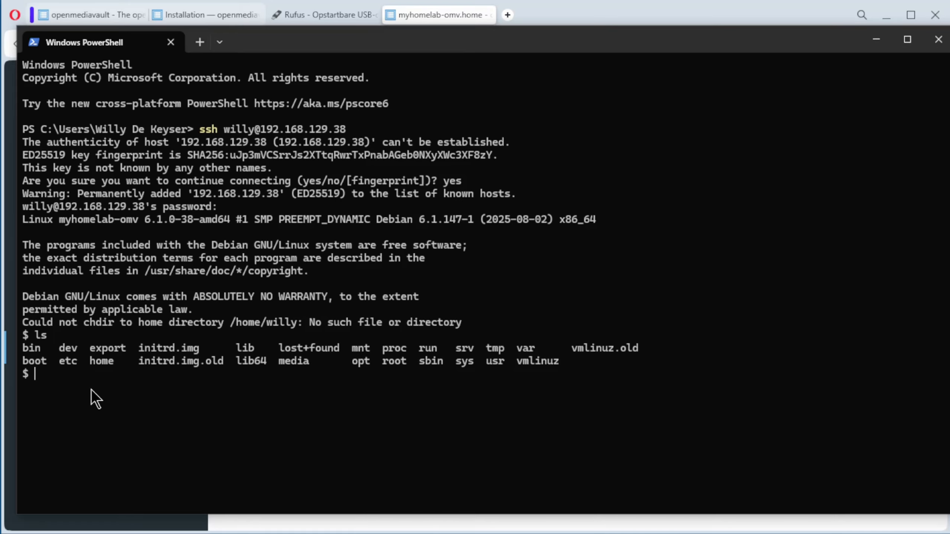
# Run sudo omv-firstaid in the SSH session and enter the user's sudo password to open the First aid tool
pyautogui.write('sudo omv-first')
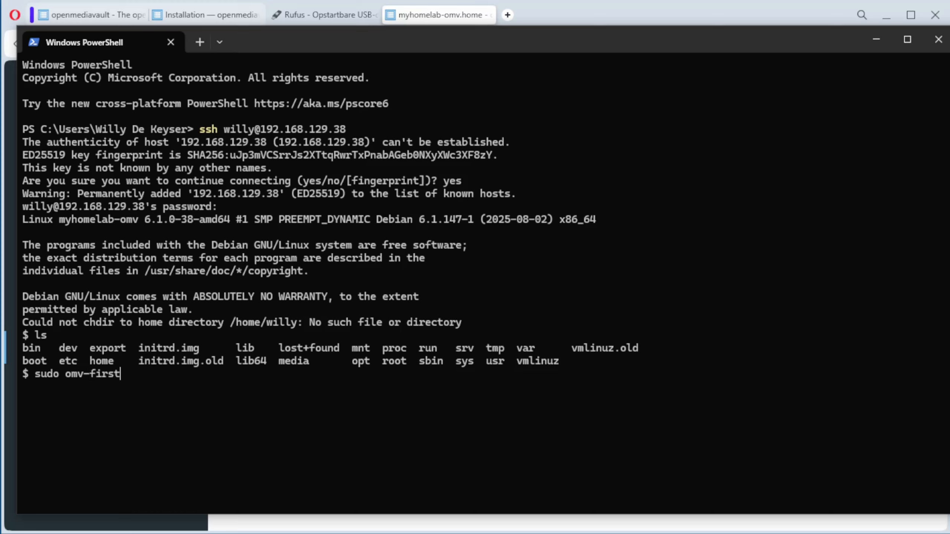
pyautogui.write('aid')
pyautogui.press('Return')
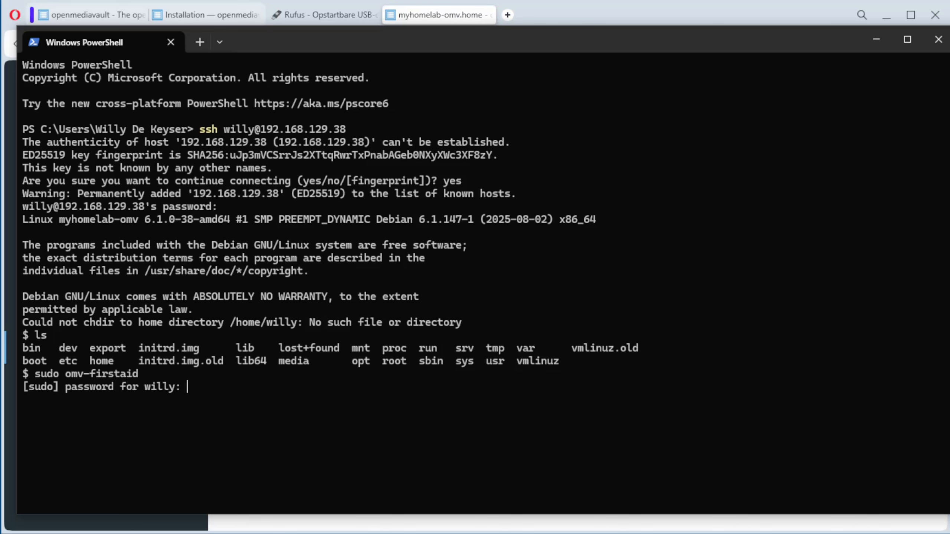
pyautogui.press('Return')
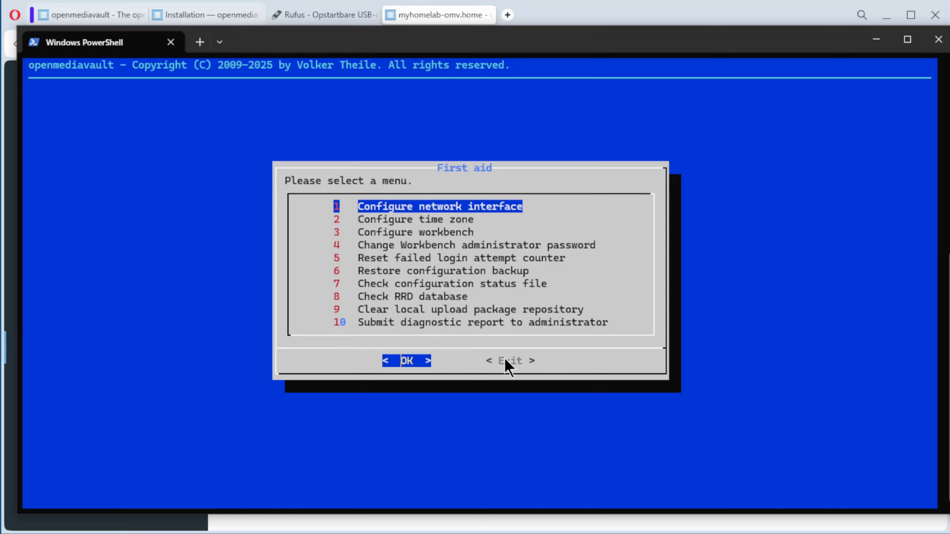
# Exit the First aid tool and close the PowerShell window to return to the openmediavault web interface
pyautogui.press('Tab')
pyautogui.press('Return')
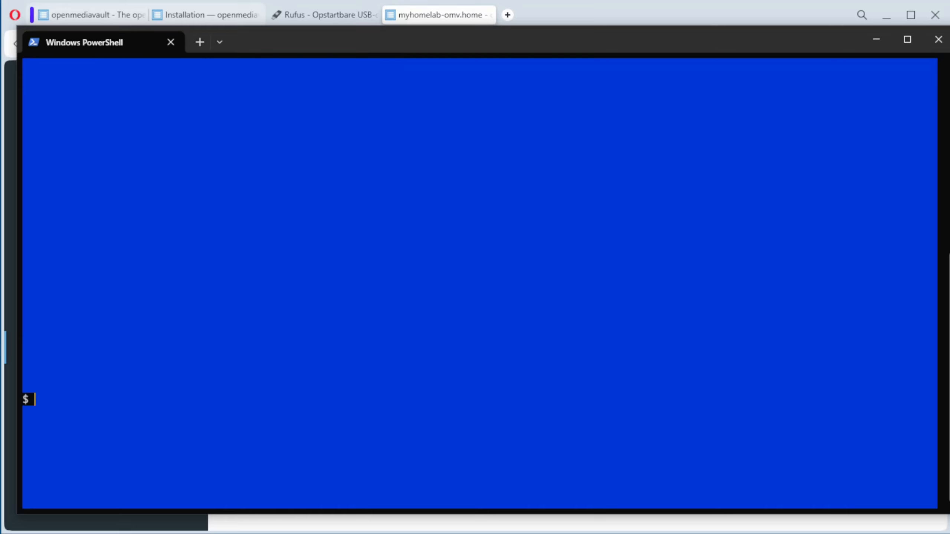
pyautogui.click(938, 40)
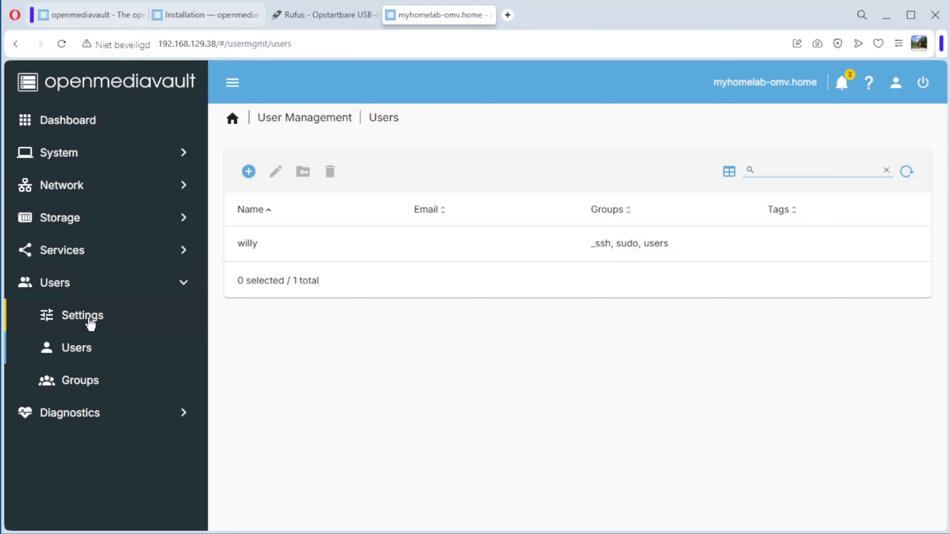
# Disable Permit root login in the SSH service settings, consulting the installation documentation's note on root access, and save and apply the change
pyautogui.click(63, 251)
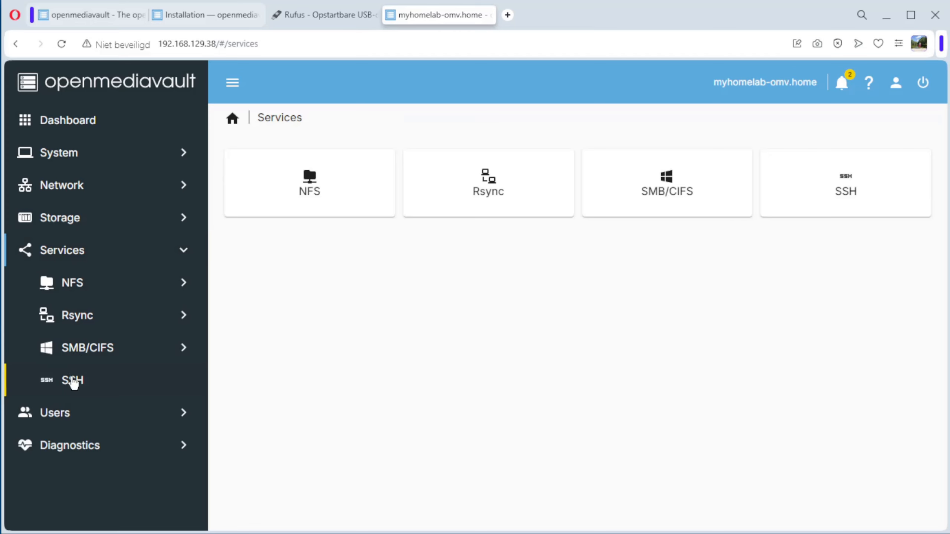
pyautogui.click(73, 381)
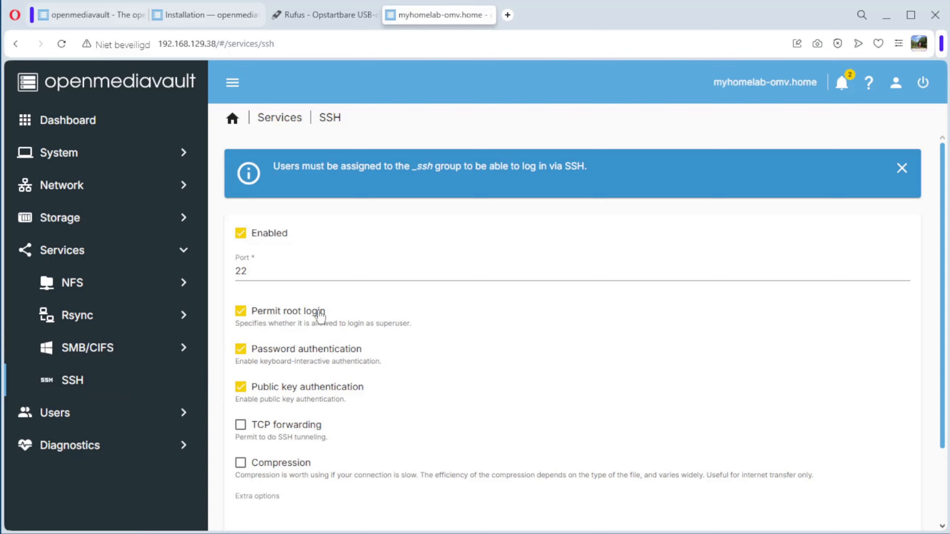
pyautogui.click(212, 26)
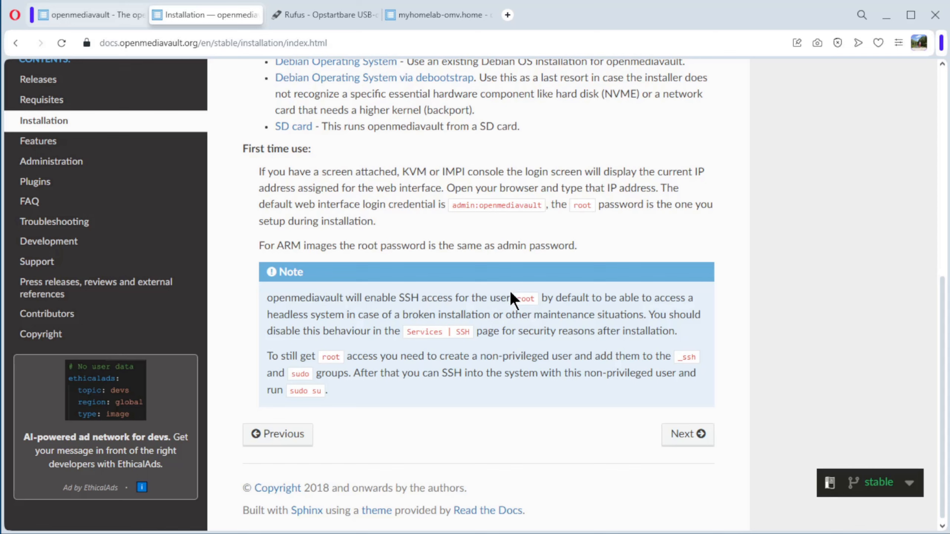
pyautogui.click(433, 14)
pyautogui.click(241, 314)
pyautogui.scroll(-3, 444, 364)
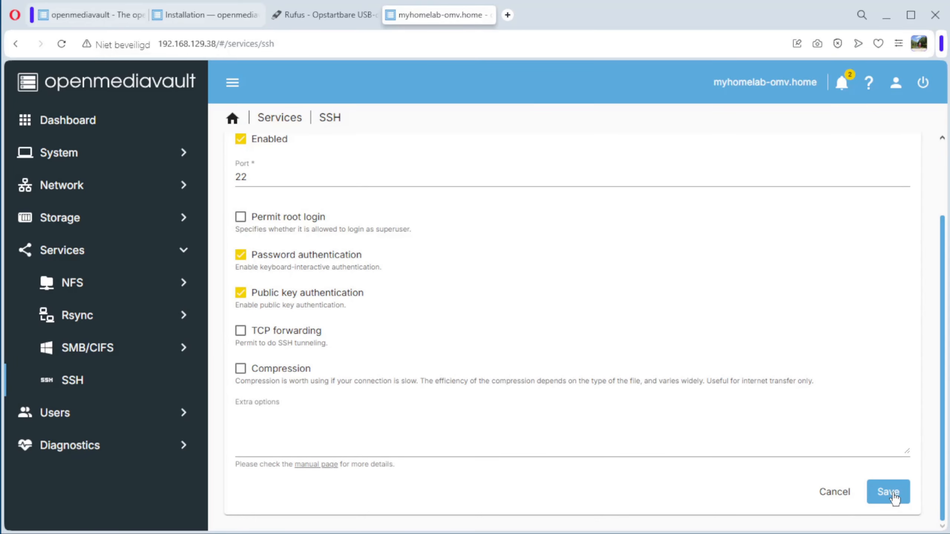
pyautogui.click(894, 499)
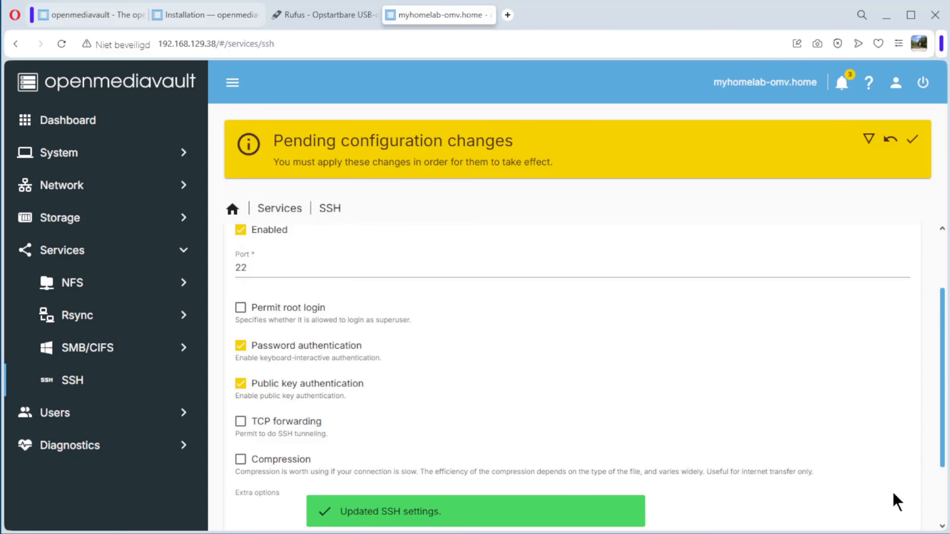
pyautogui.click(915, 142)
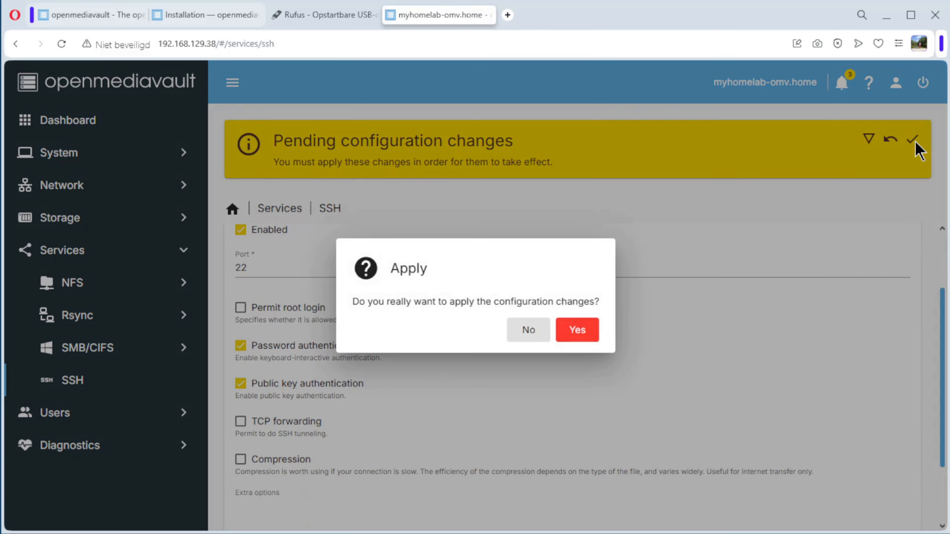
pyautogui.click(578, 331)
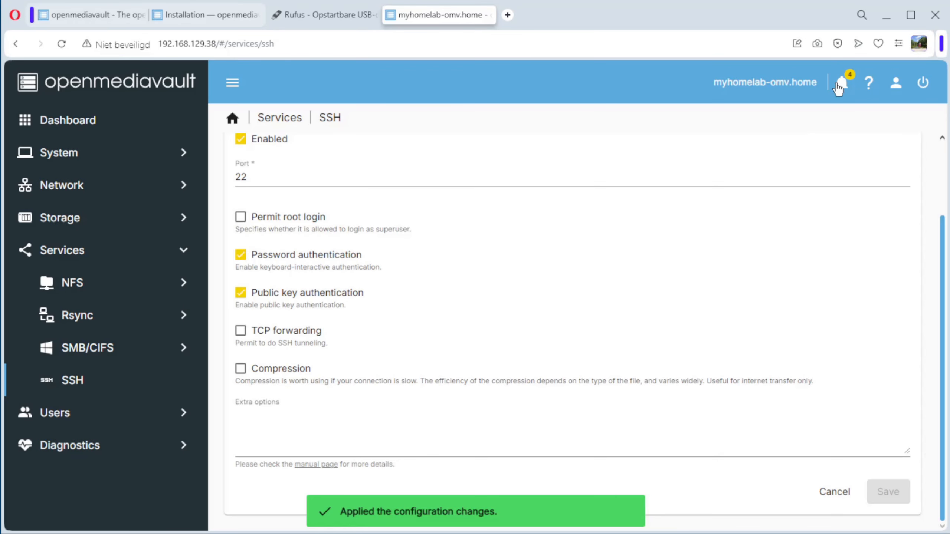
# Review the notifications, clear them all and close the notification list
pyautogui.click(842, 83)
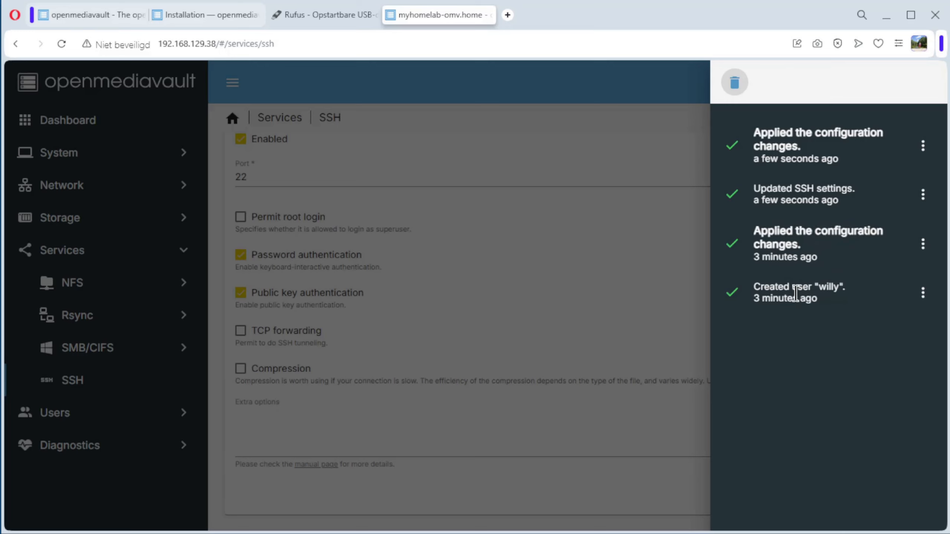
pyautogui.click(739, 85)
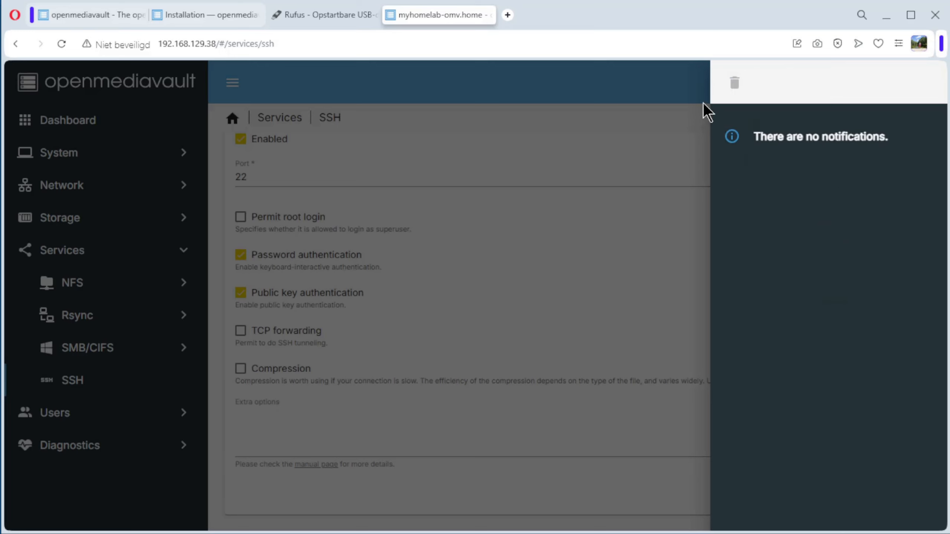
pyautogui.click(649, 80)
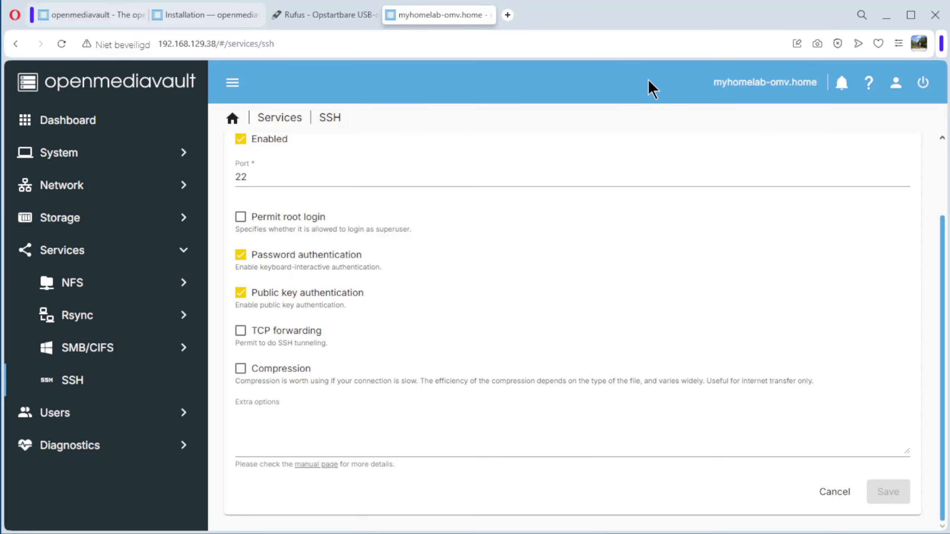